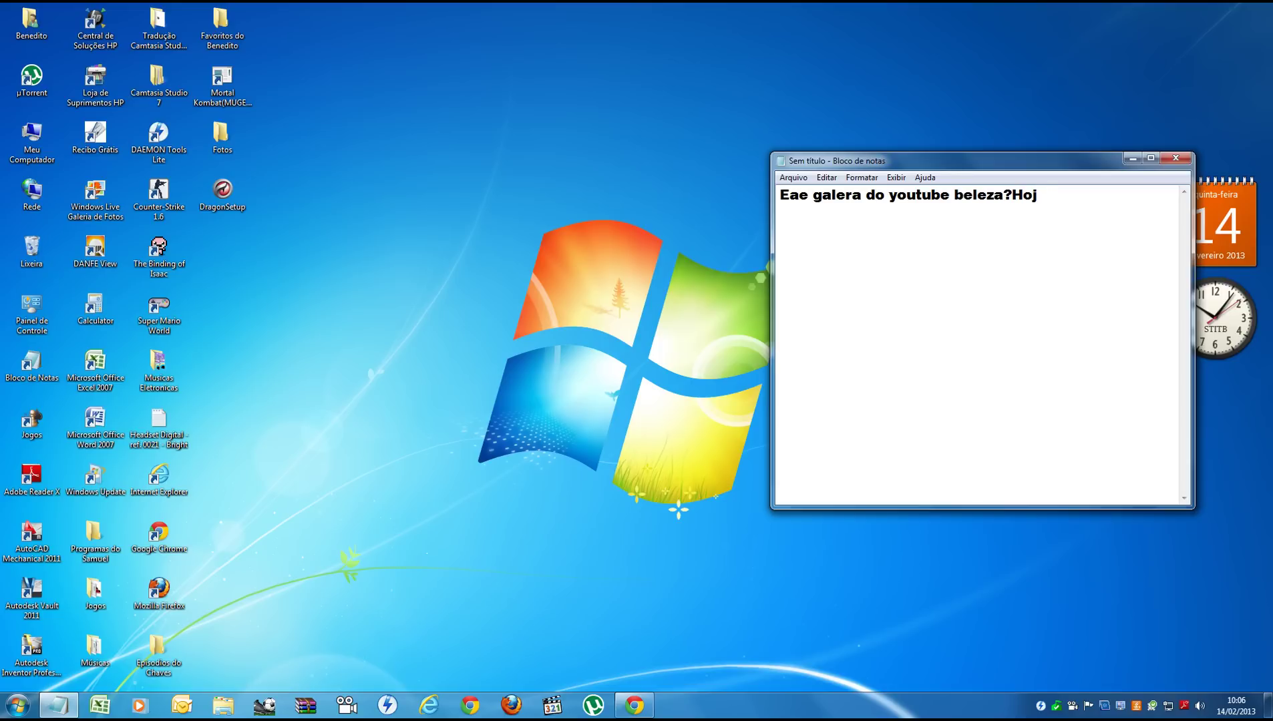
Continue the greeting in the note so it reads "Hoje ensinarei como baixar e instalar o Comodo Dragon".
type("rei")
key("BackSpace")
type("ei como baixar e ni")
key("BackSpace")
type("instalar o d")
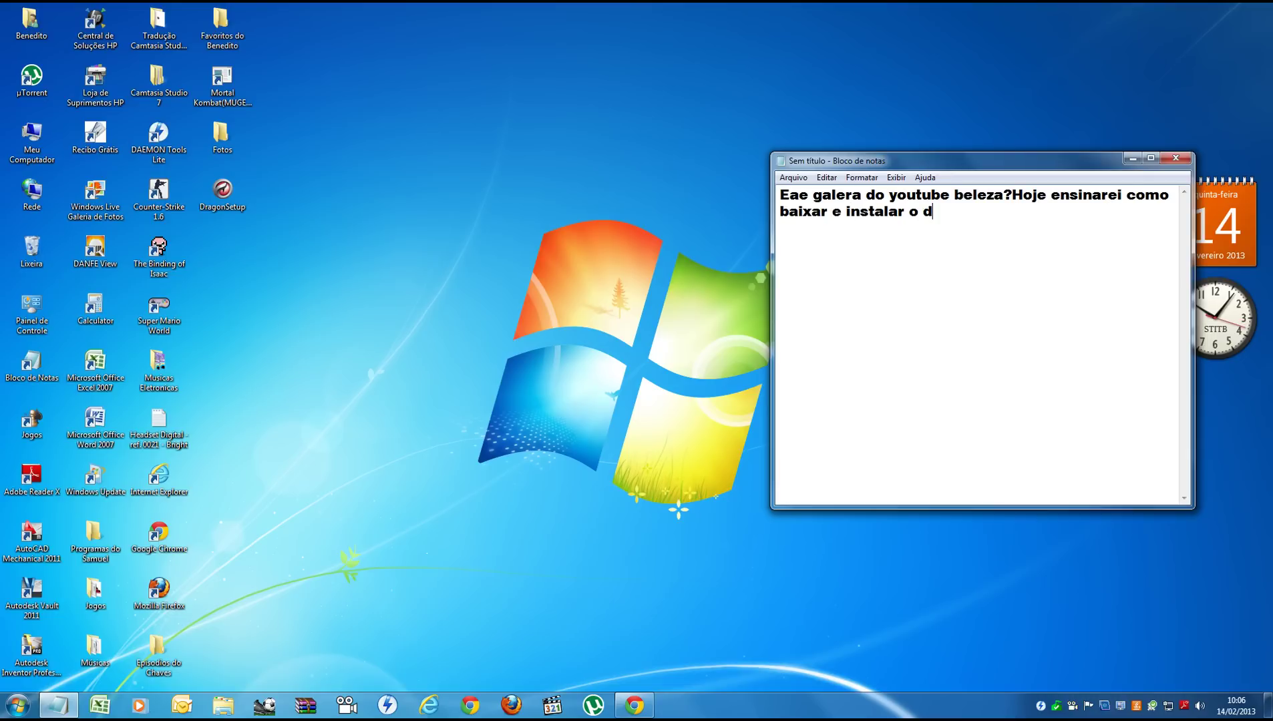
key("BackSpace")
type("D")
key("BackSpace")
type("Comodo Dragon ")
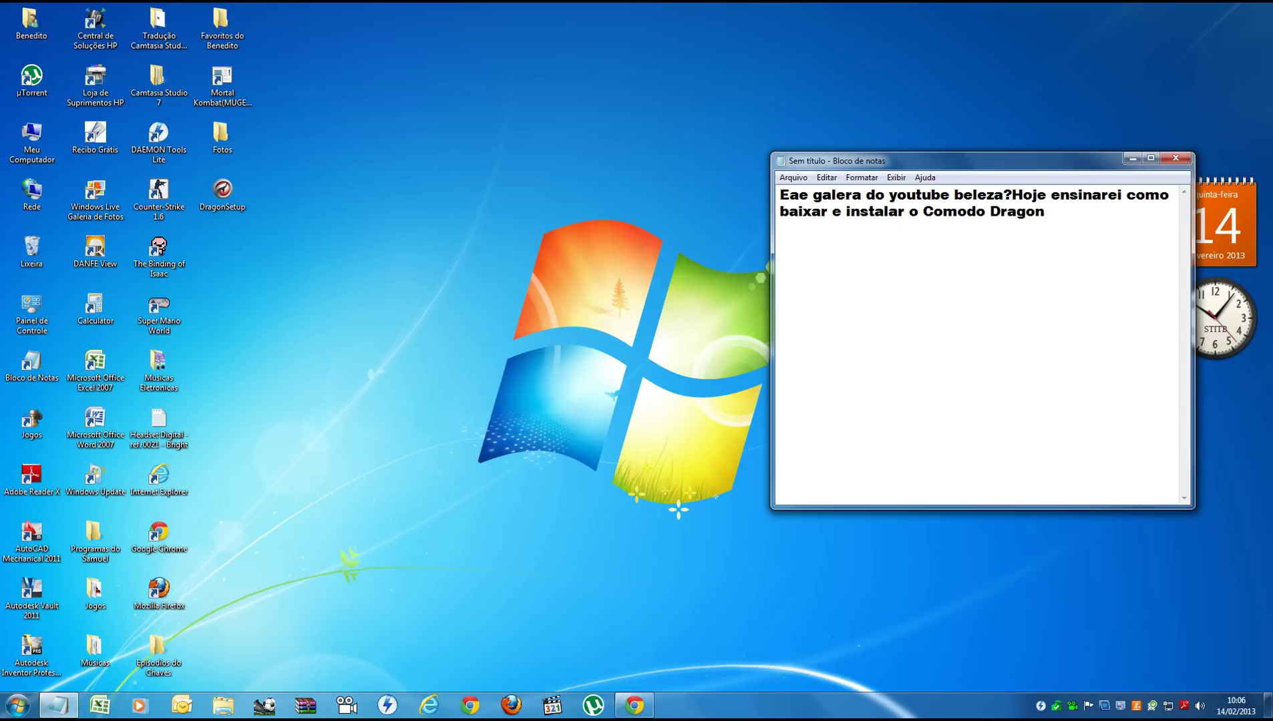
End the introduction with "(Navegador),bem,vamos lá !" and begin a numbered line with 1 below a blank line.
type("(Navegador),bem,vam")
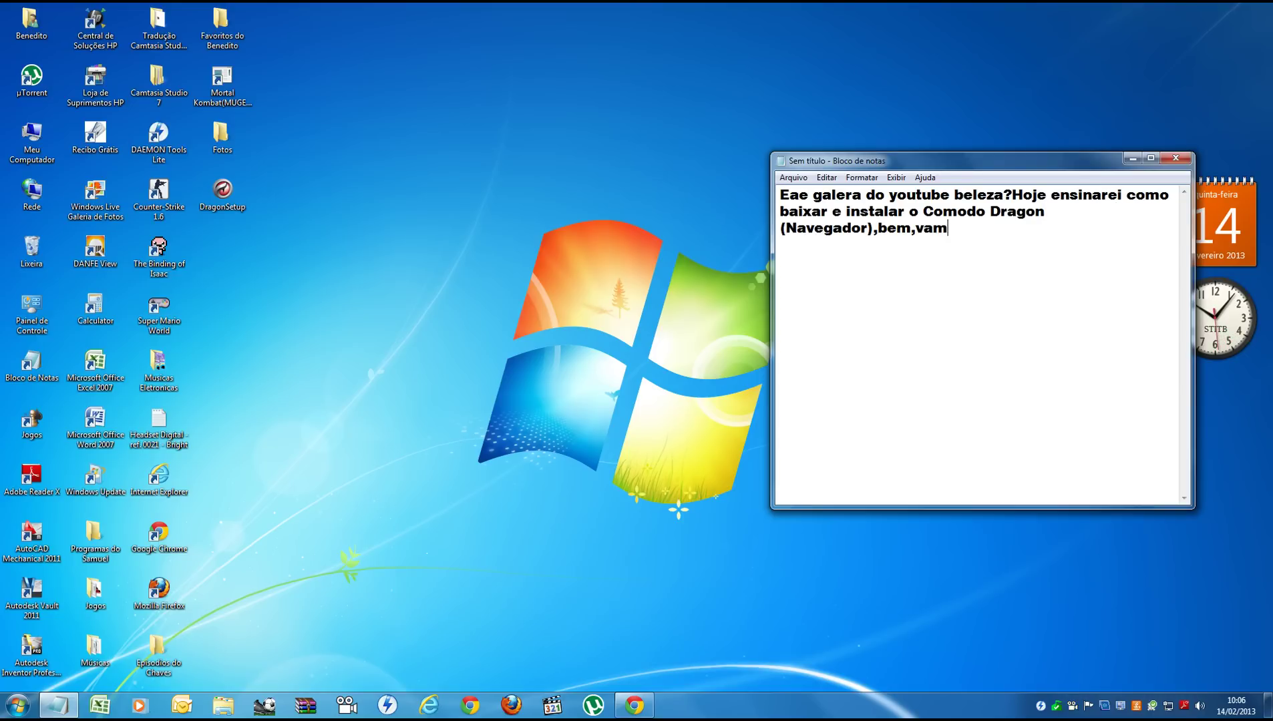
type("os la")
key("BackSpace")
type("á !1")
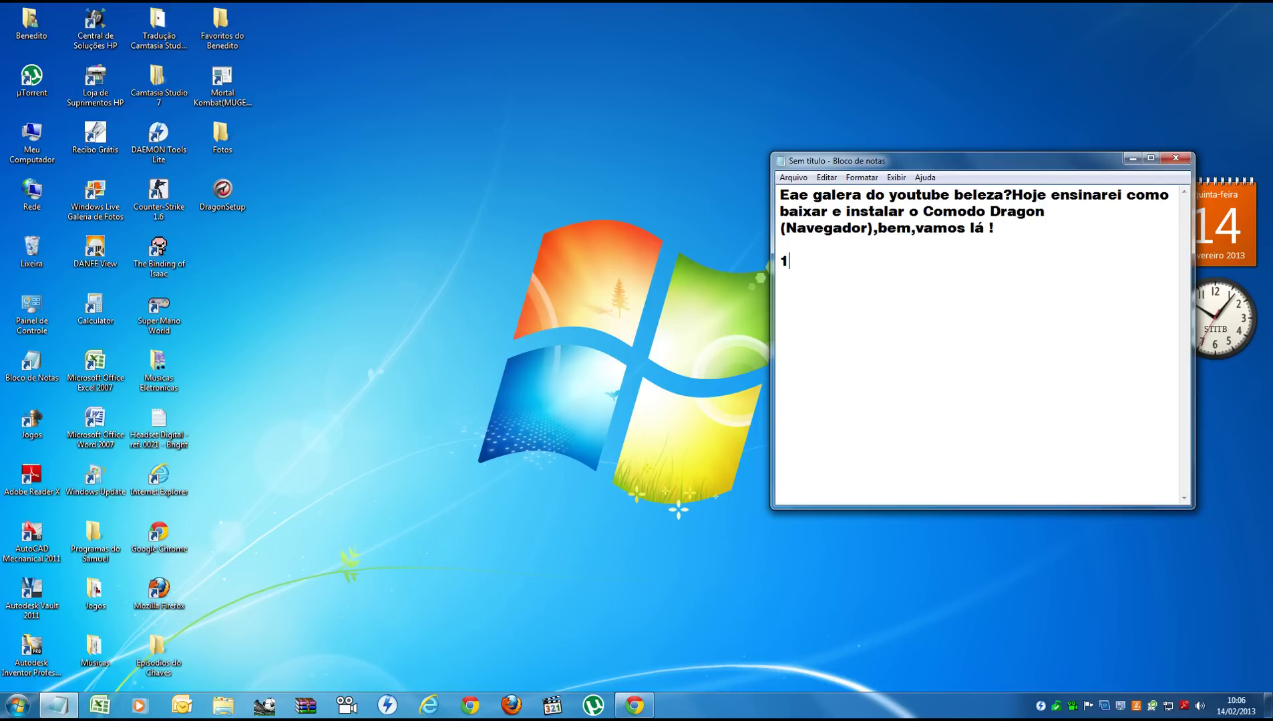
Write the first instruction as "1ºva nesse link aqui que vou deixar na descrição:".
type("ºva nesse")
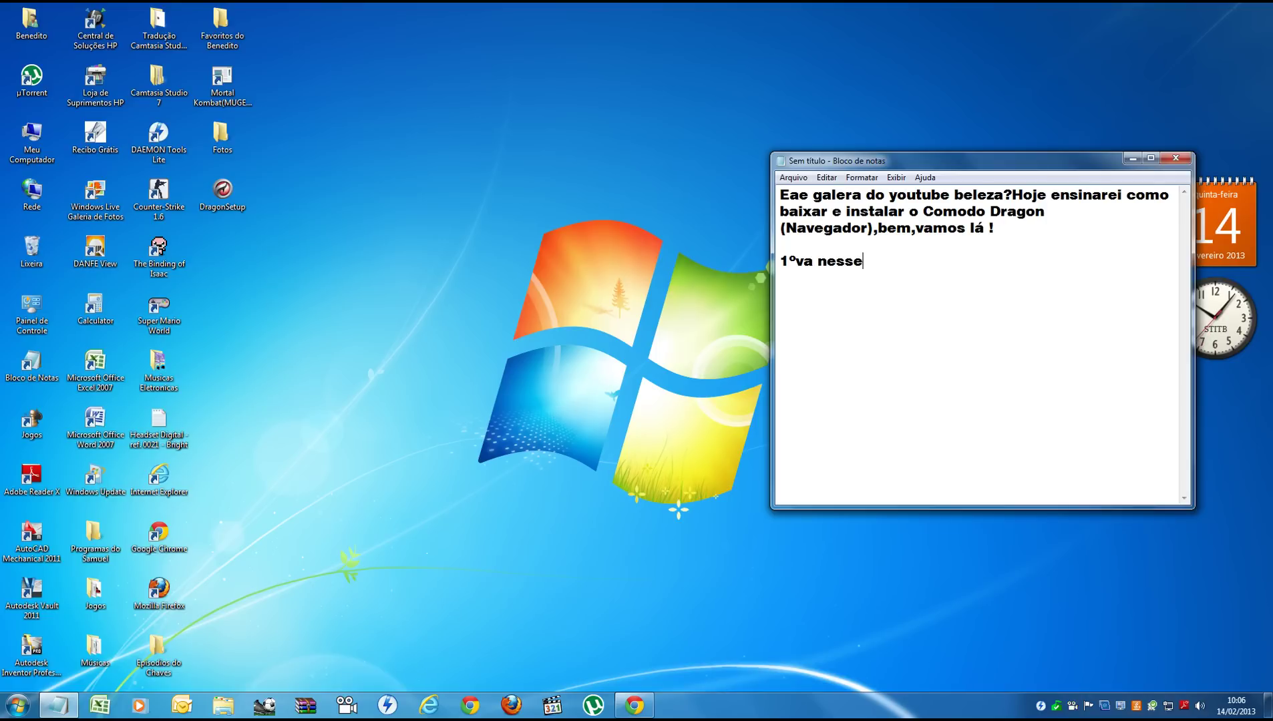
type(" link d")
type("aqu")
type("i wue")
key("BackSpace")
key("BackSpace")
key("BackSpace")
key("BackSpace")
type("que vou ")
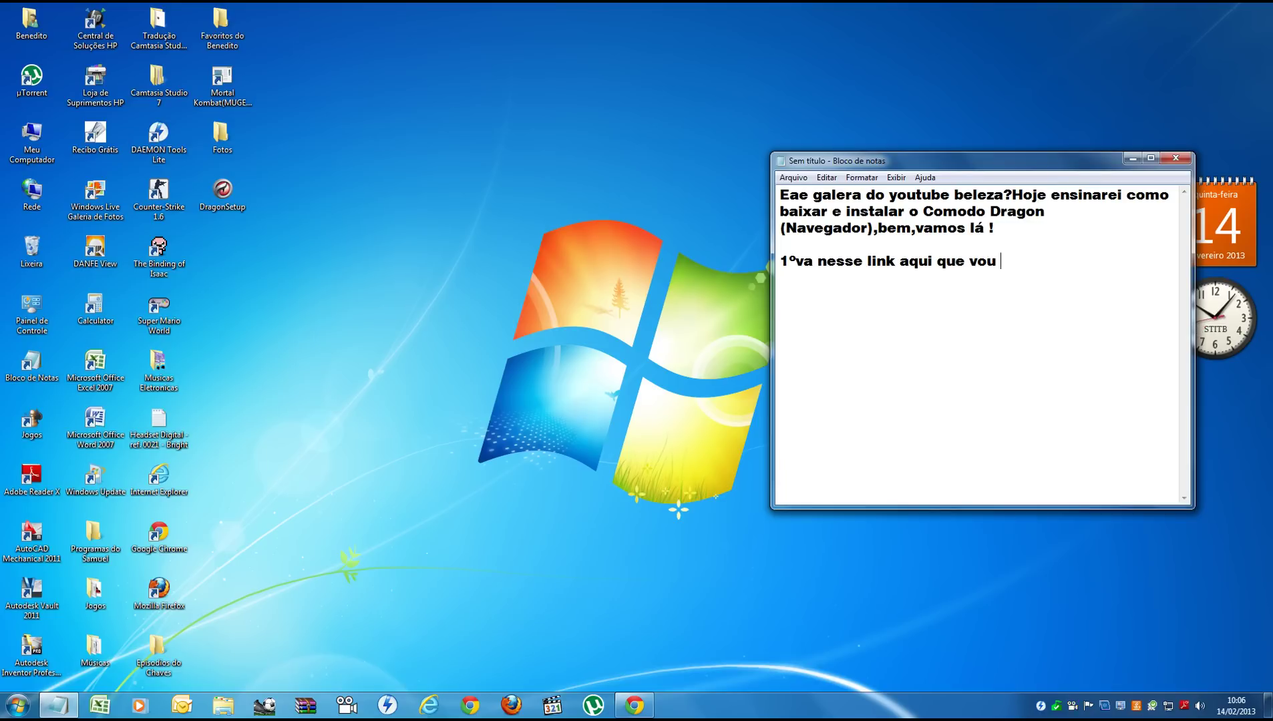
type("deixar na desci")
type("içã")
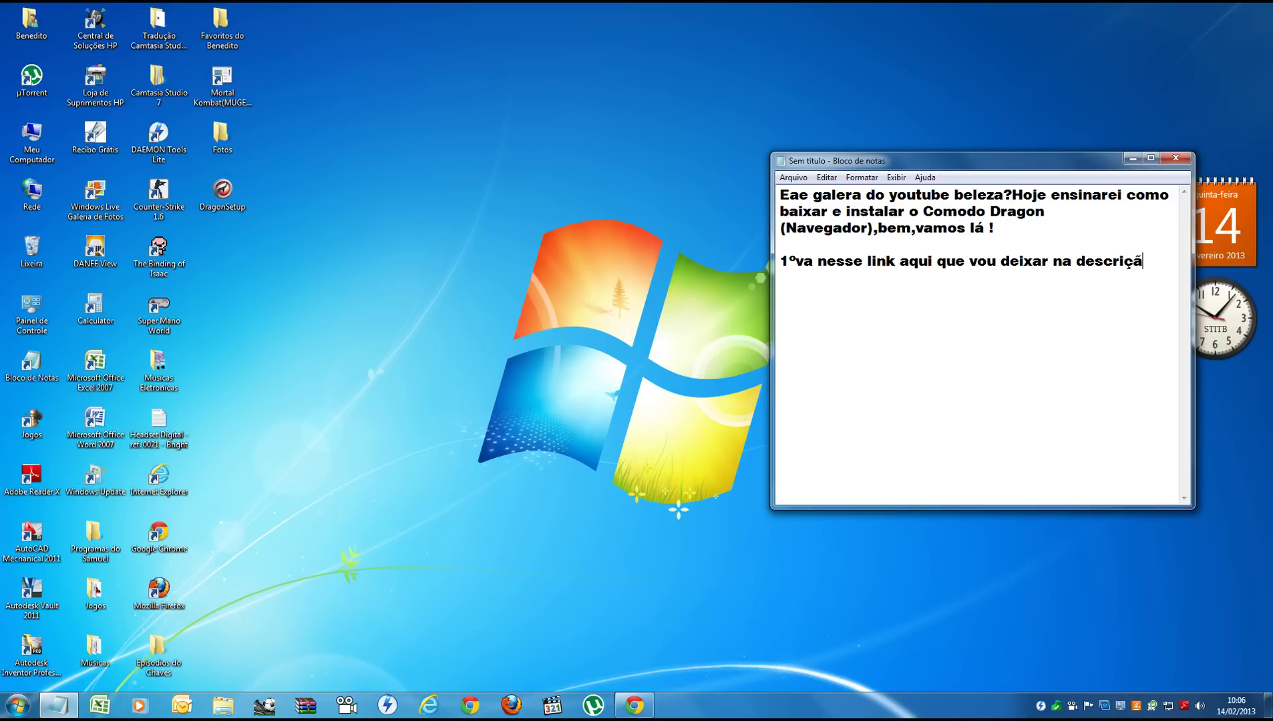
type("o:")
Copy the Baixaki Comodo Dragon page address from Chrome and paste it below the first instruction in Notepad.
left_click(628, 706)
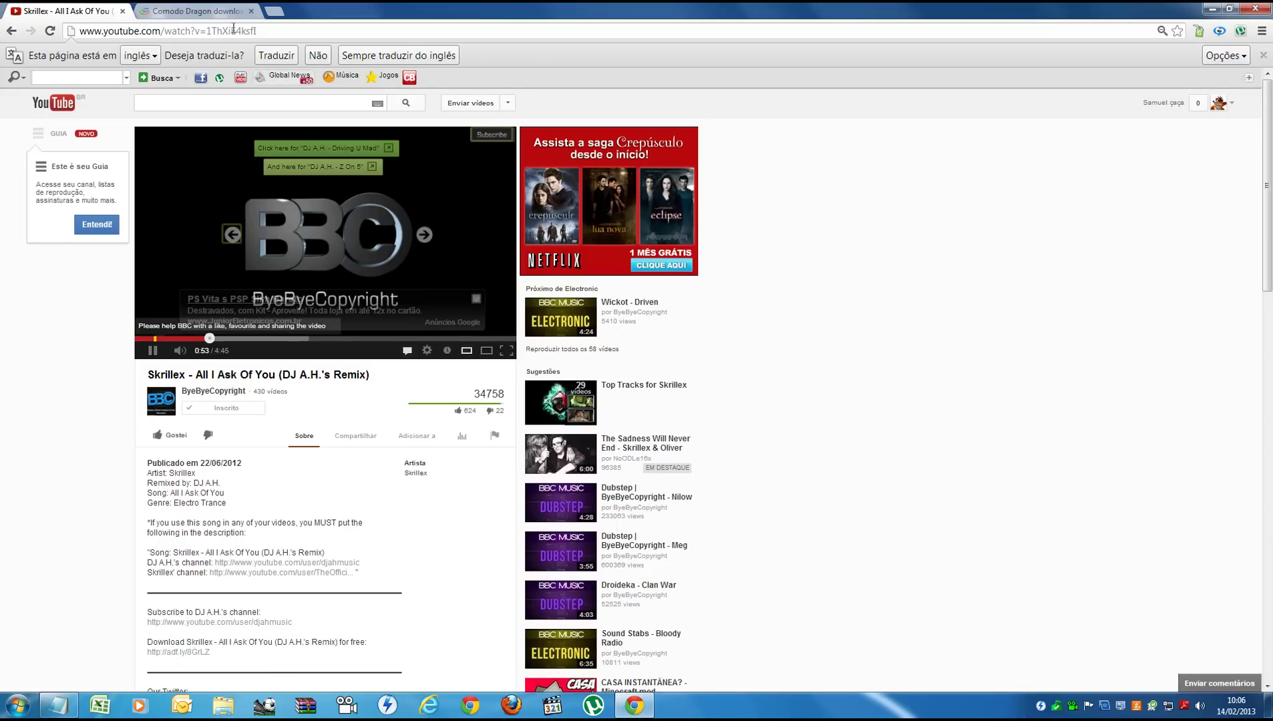
left_click(194, 11)
left_click(342, 30)
key("ctrl+c")
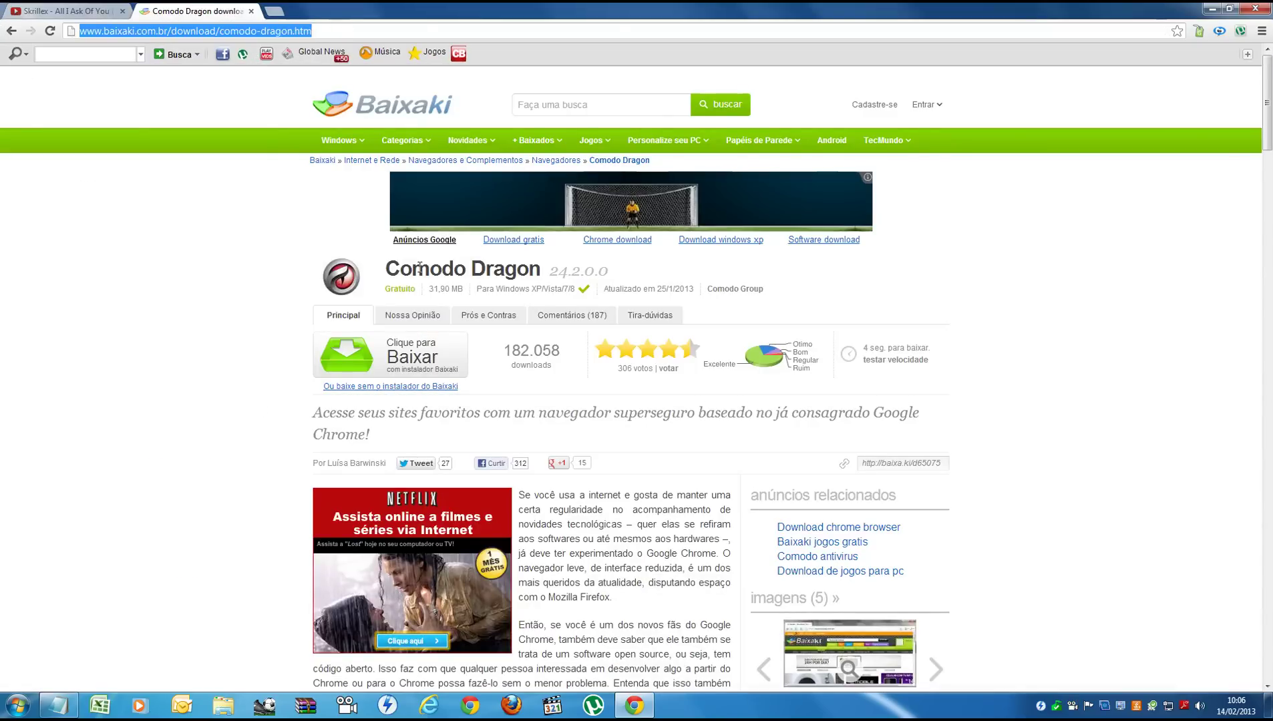
left_click(350, 709)
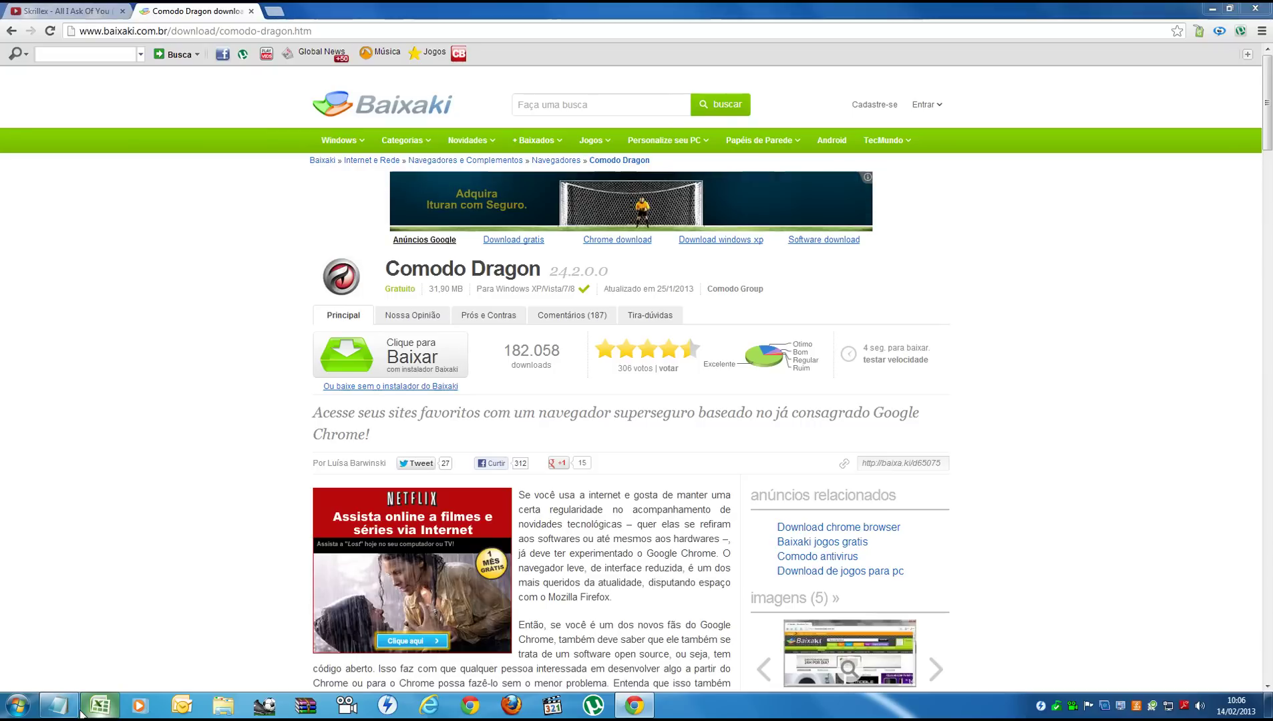
left_click(59, 705)
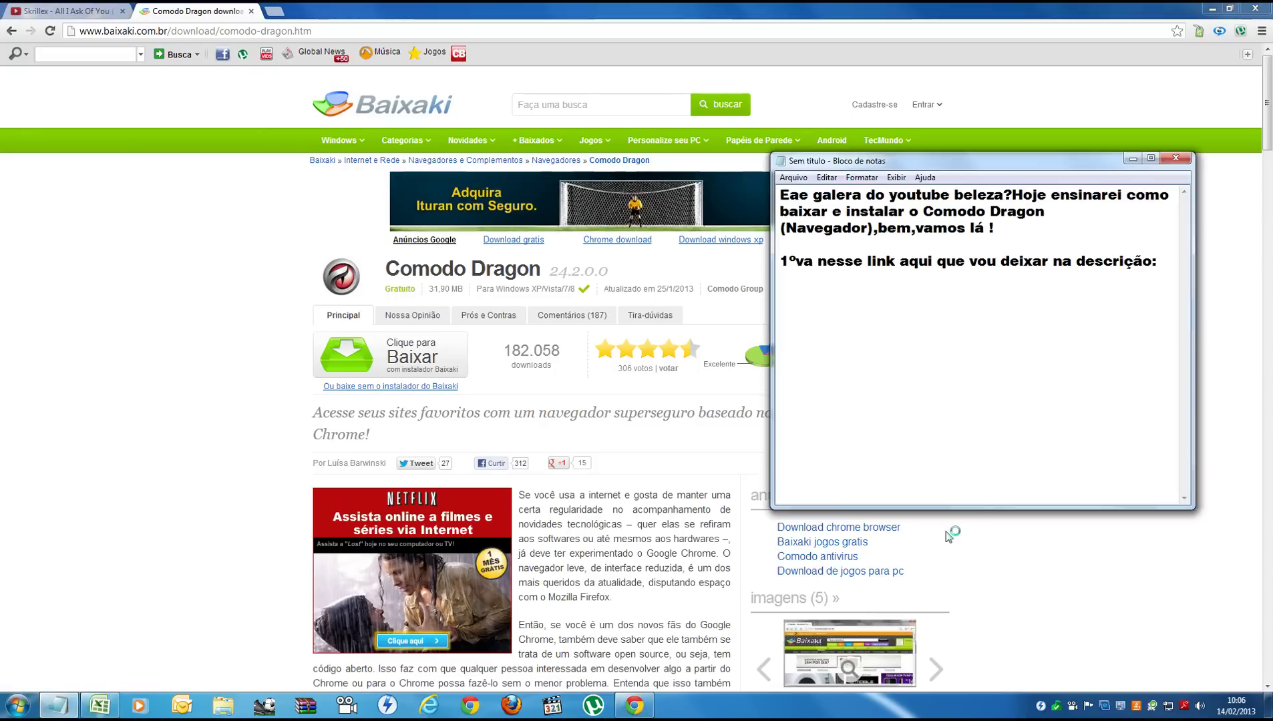
key("ctrl+v")
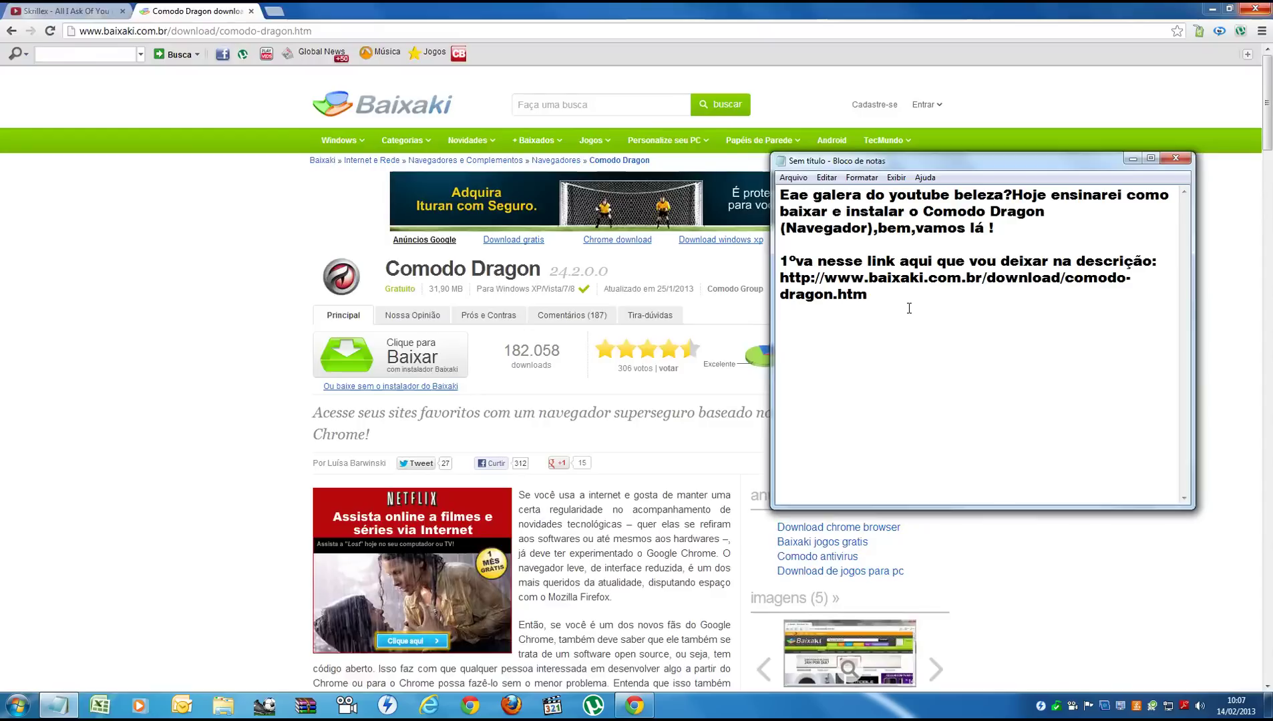
Add the second instruction "2ºbaixe-o eu ja baixei por duvidas. :D" after a blank line.
key("Return")
key("Return")
type("2")
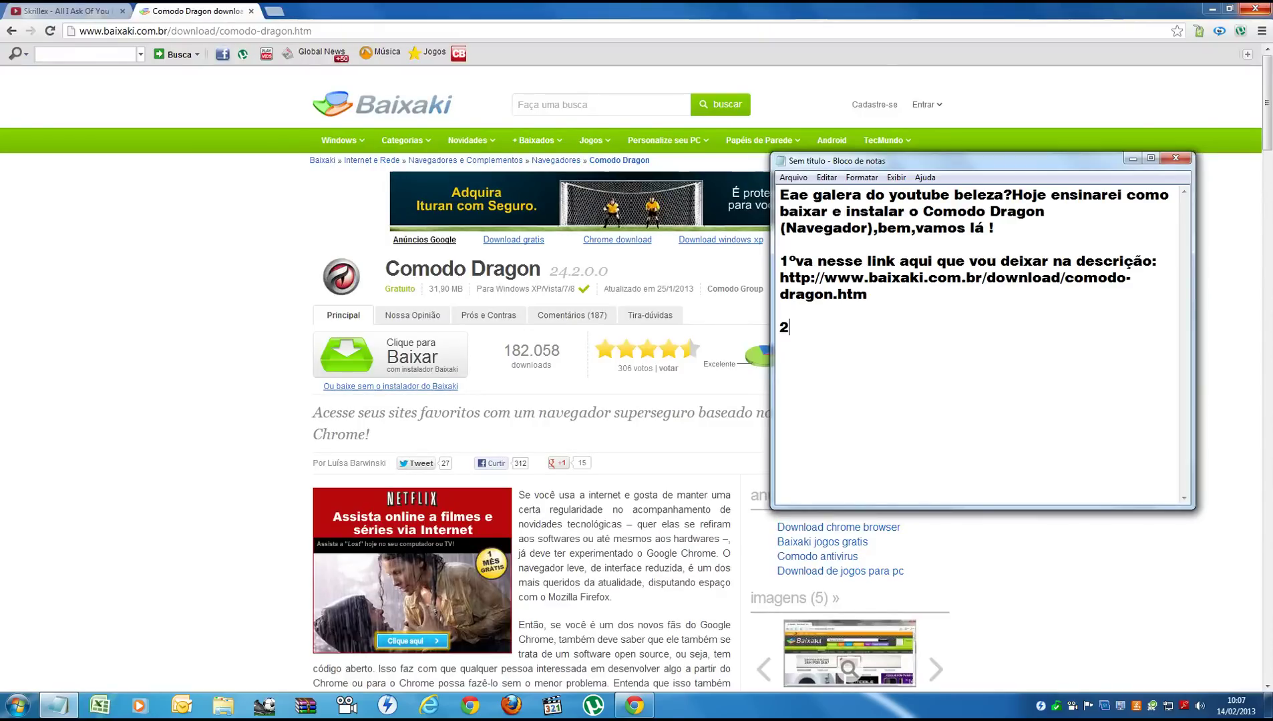
type("ºbaixe")
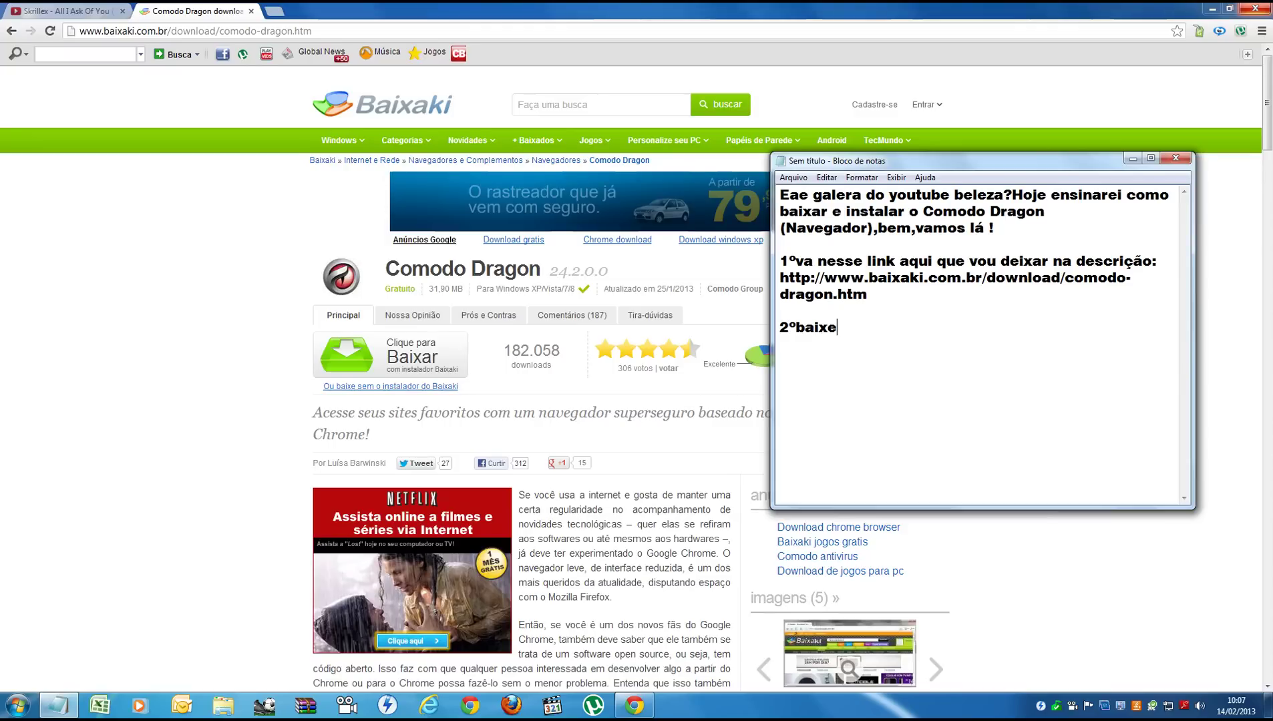
type("-o eu ja baixei")
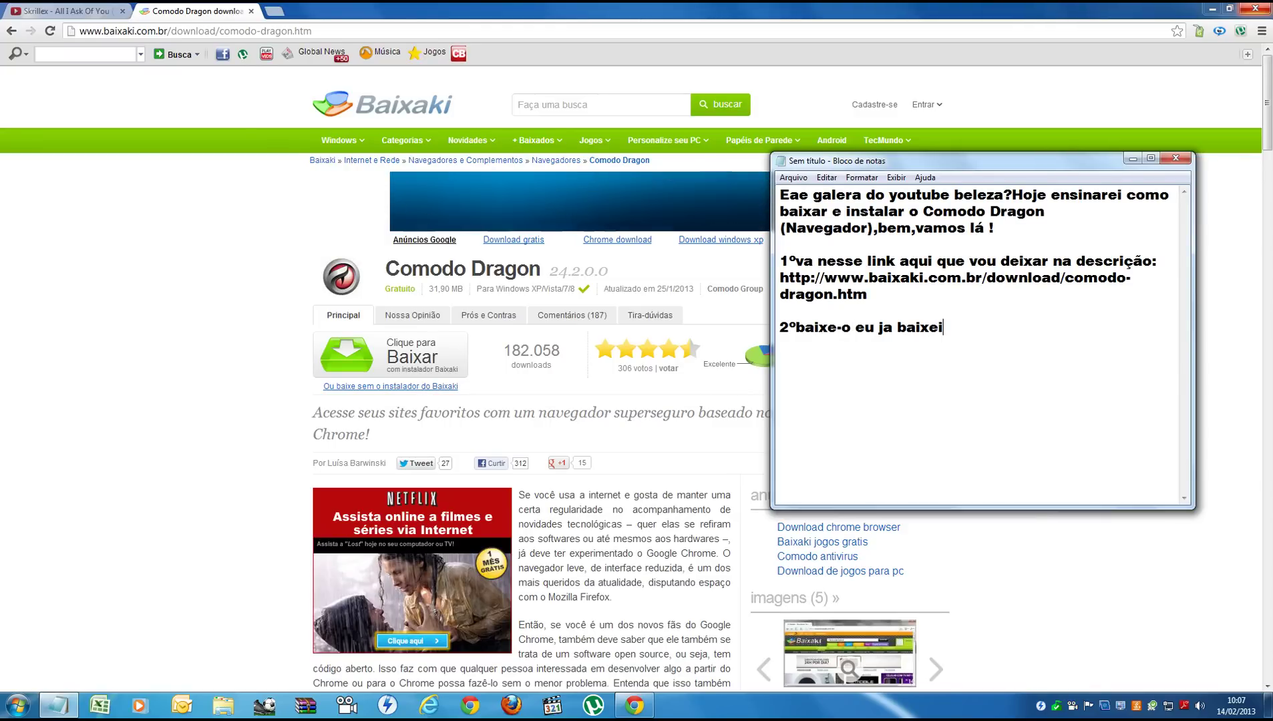
type(" por duvidas")
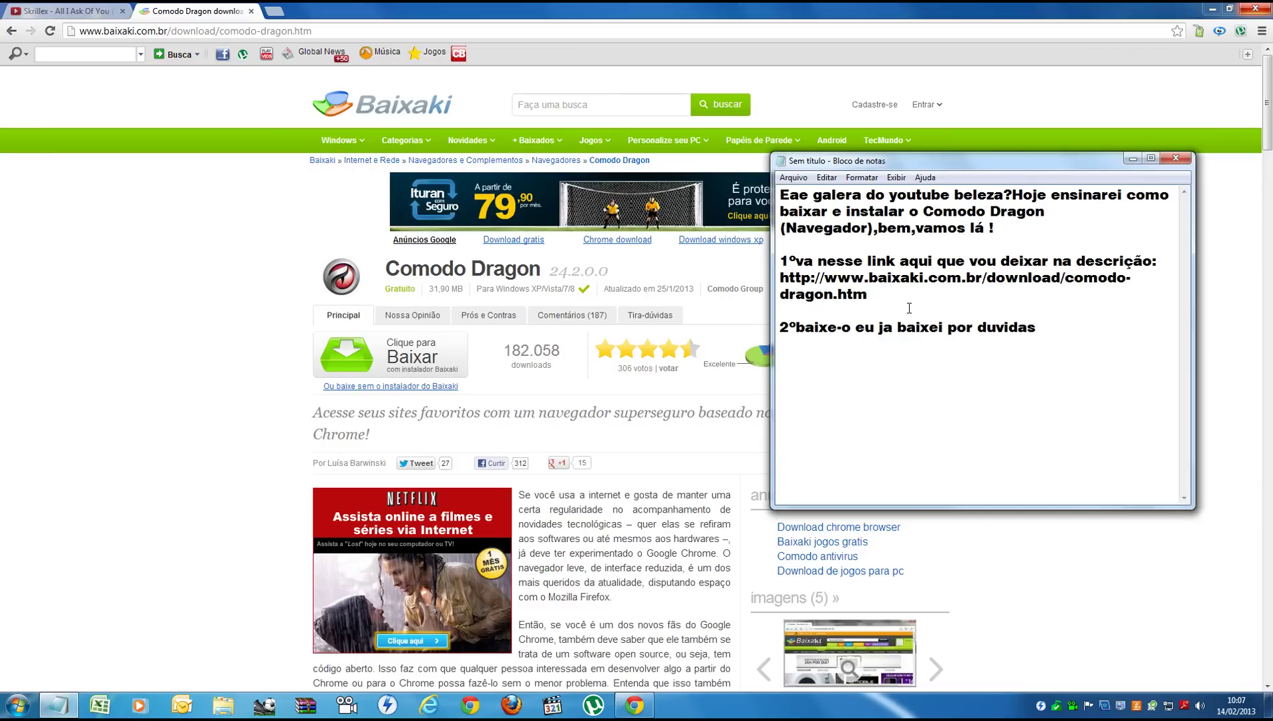
type(". :D")
Try downloading DragonSetup.exe from Baixaki without its installer, then cancel the download and dismiss its entry.
left_click(540, 435)
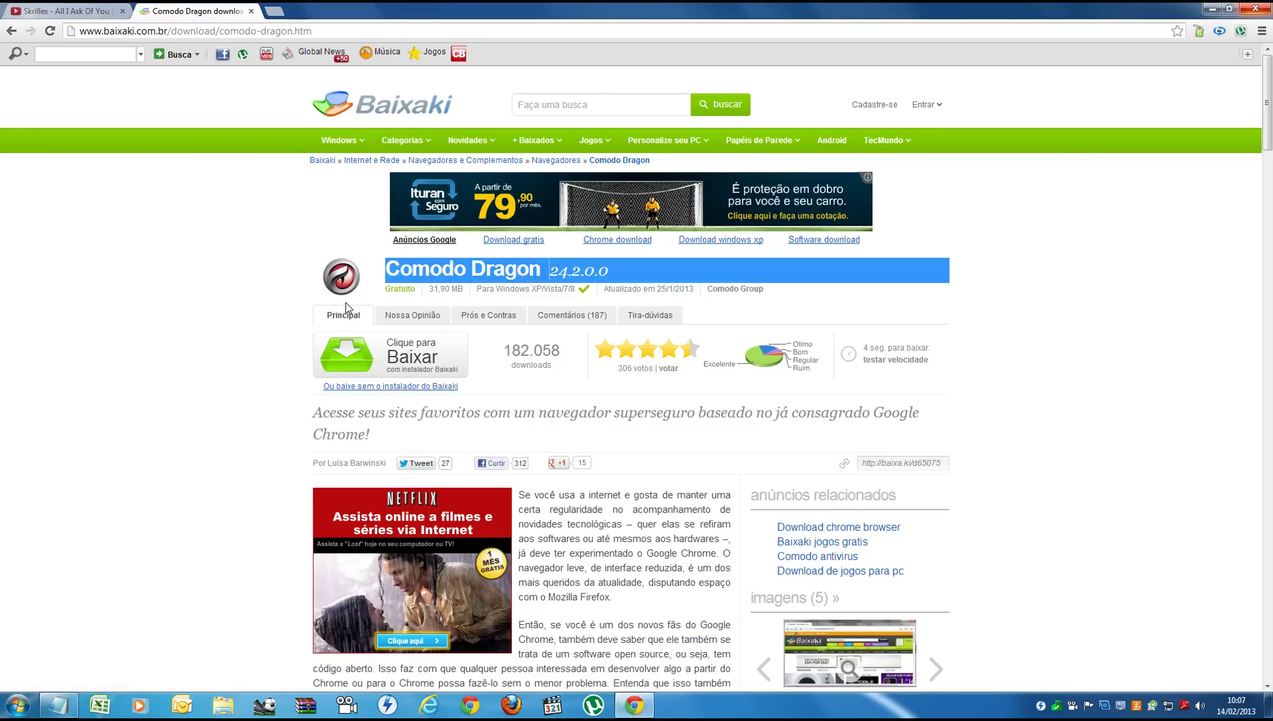
left_click(390, 388)
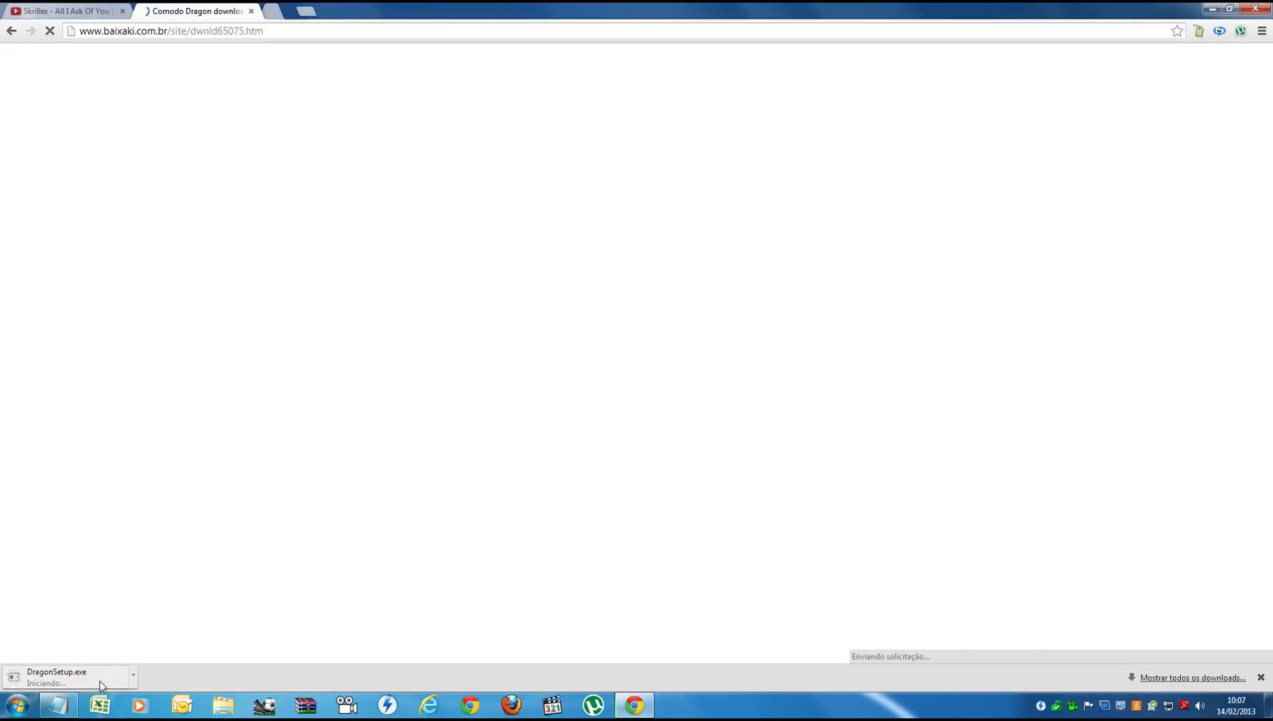
left_click(134, 675)
left_click(145, 670)
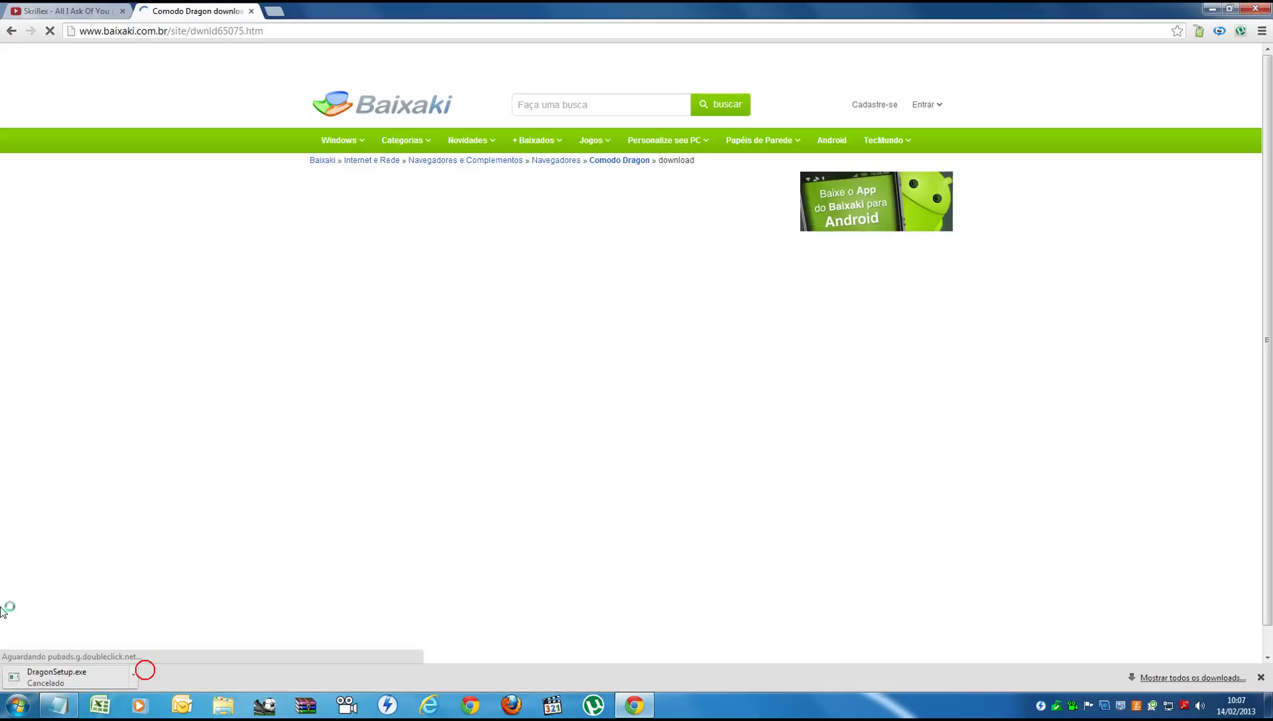
left_click(1259, 678)
Minimize the browser and write the third instruction in Notepad as "3ºele vai vir assim:".
left_click(1214, 8)
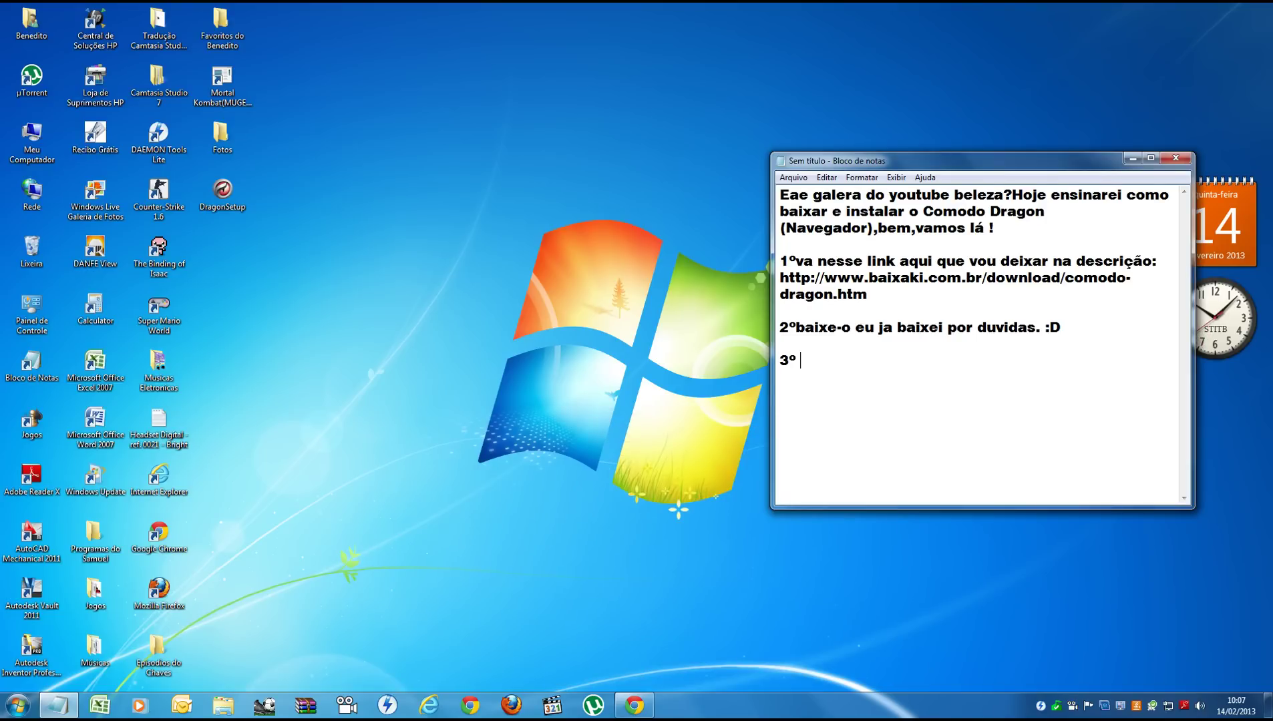
type("ele vai vir assim:")
left_click(222, 194)
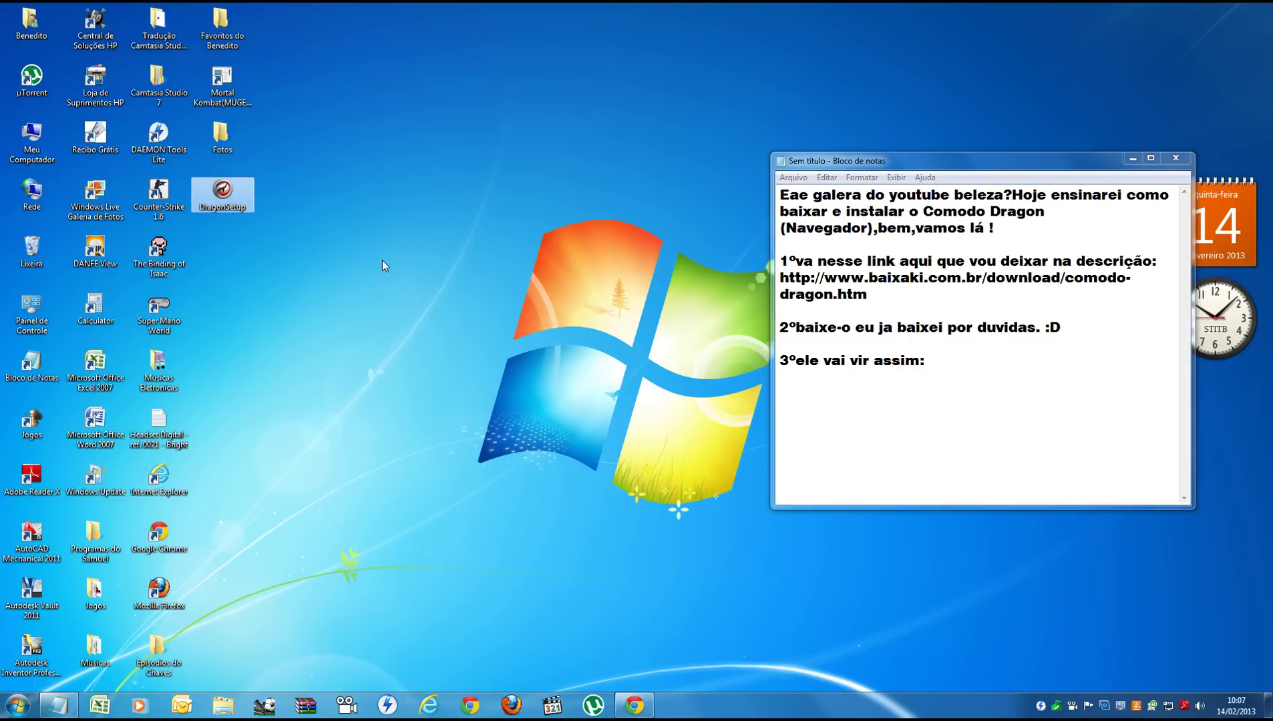
left_click_drag(406, 142, 192, 169)
left_click(205, 184)
left_click_drag(337, 143, 195, 239)
left_click_drag(328, 156, 185, 263)
Append "da double click nele." to the end of the third instruction in the note.
left_click(1046, 304)
left_click(942, 367)
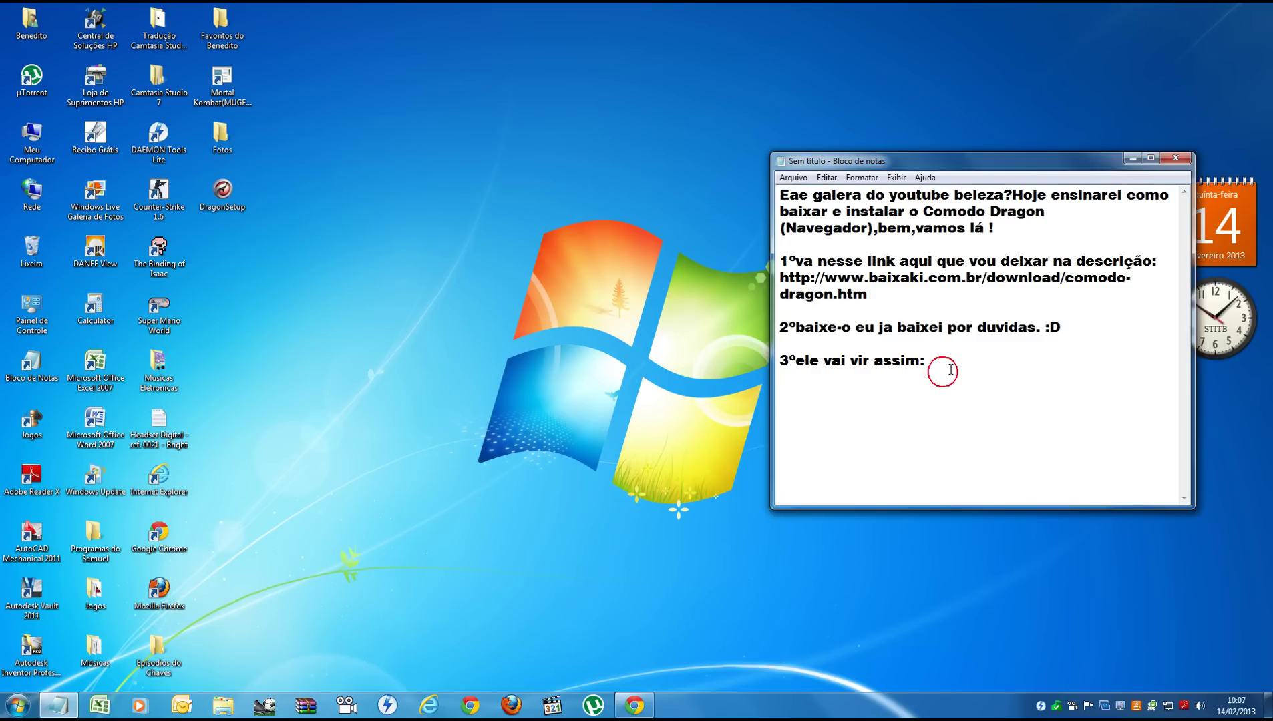
type("da doub")
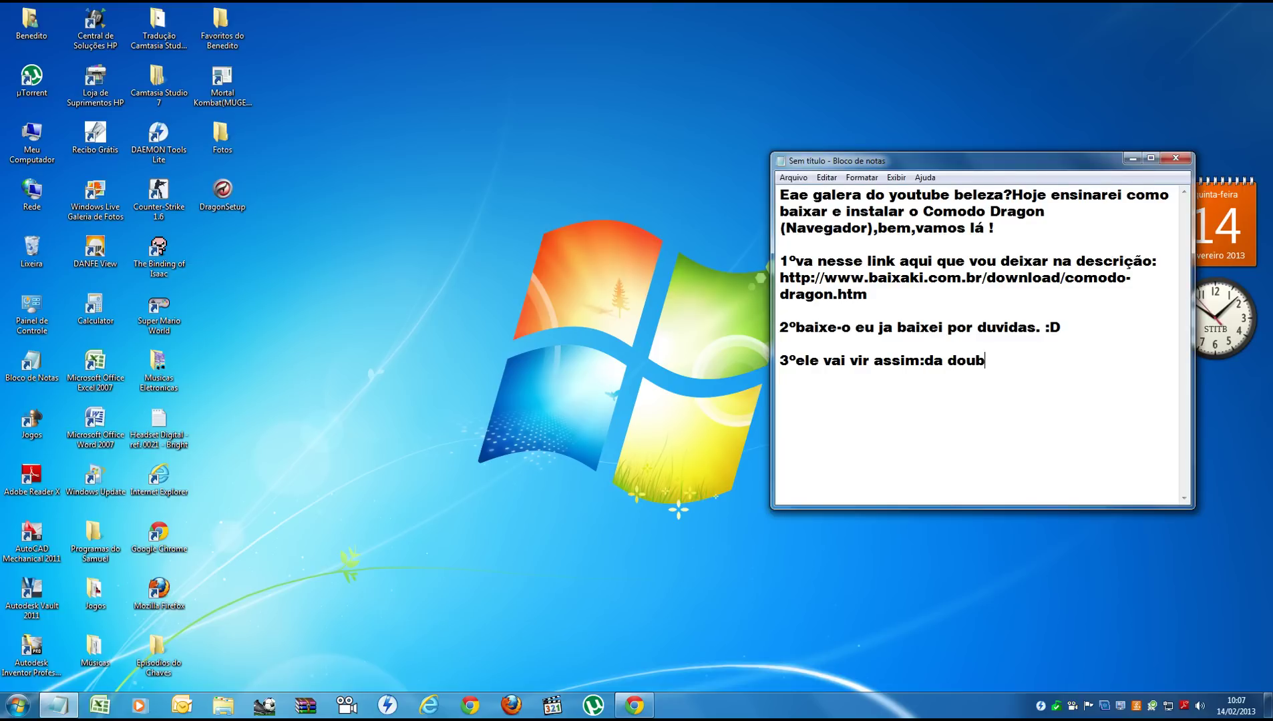
type("le click nele.")
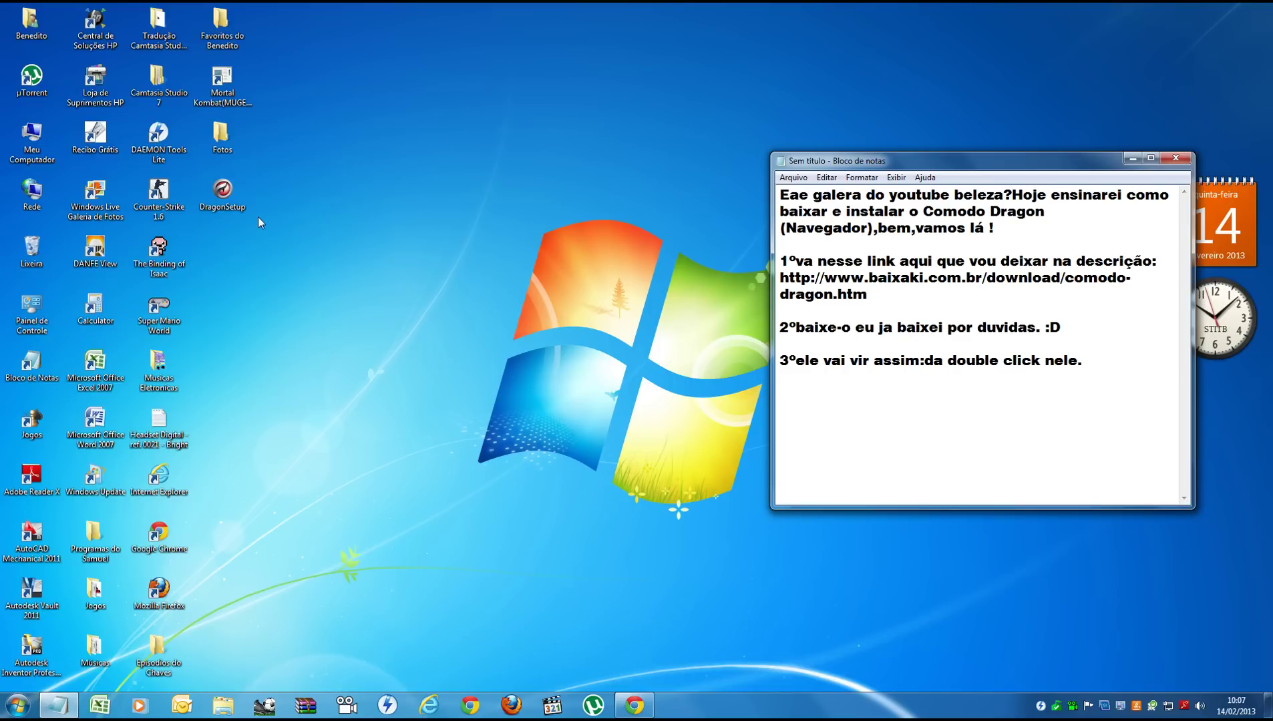
Launch DragonSetup from the desktop and proceed through the license agreement, keeping the default destination folder.
double_click(240, 207)
left_click(673, 366)
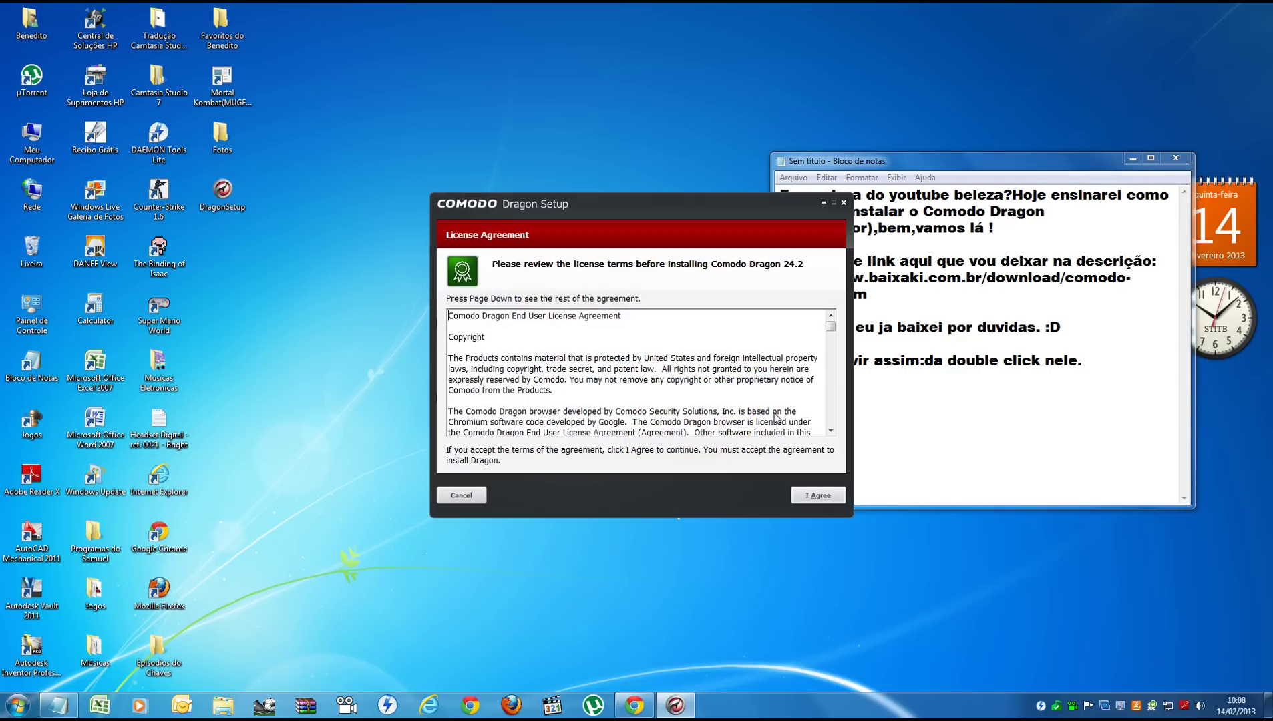
left_click(813, 499)
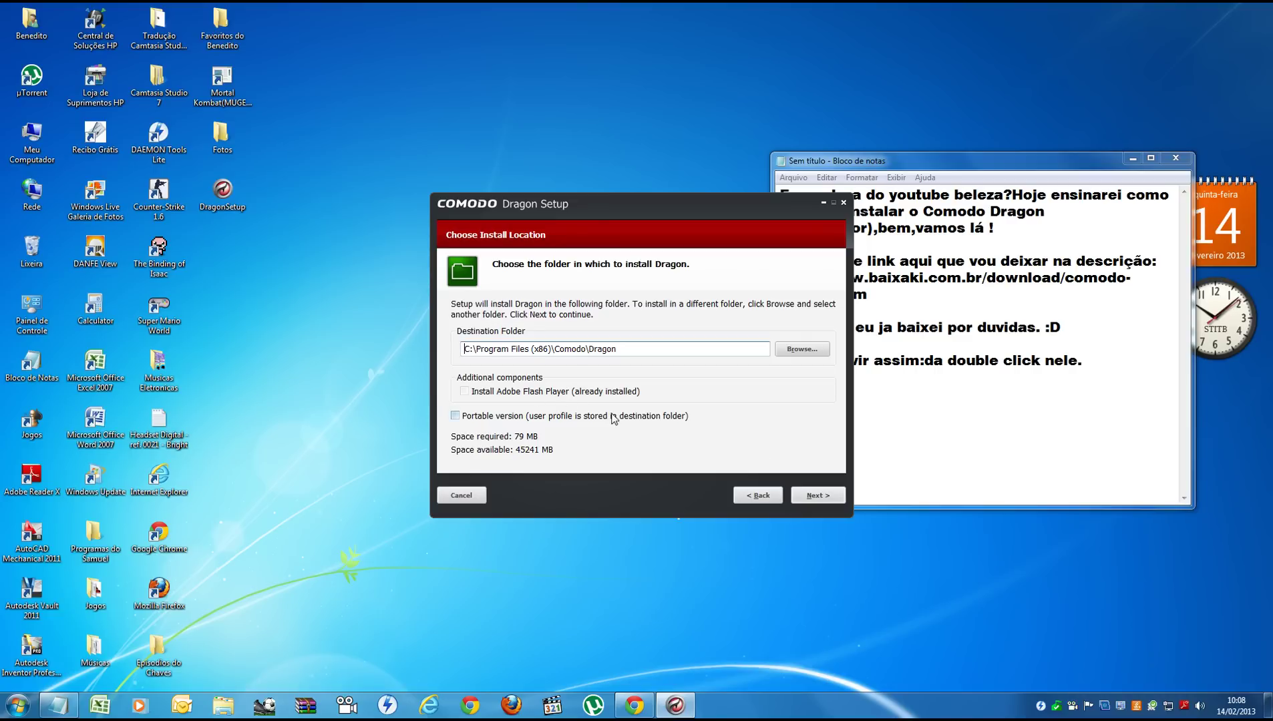
left_click(816, 496)
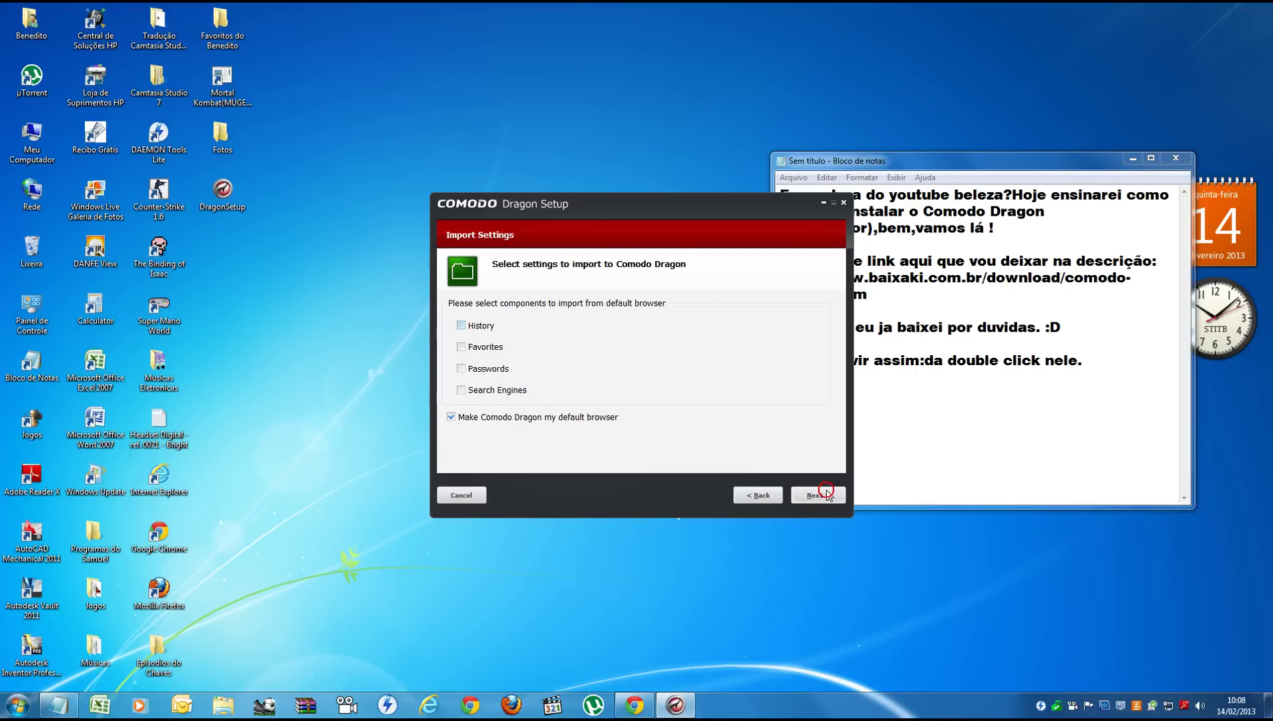
Choose History and Favorites for import and disable making Comodo Dragon the default browser.
left_click(477, 326)
left_click(485, 347)
left_click(599, 418)
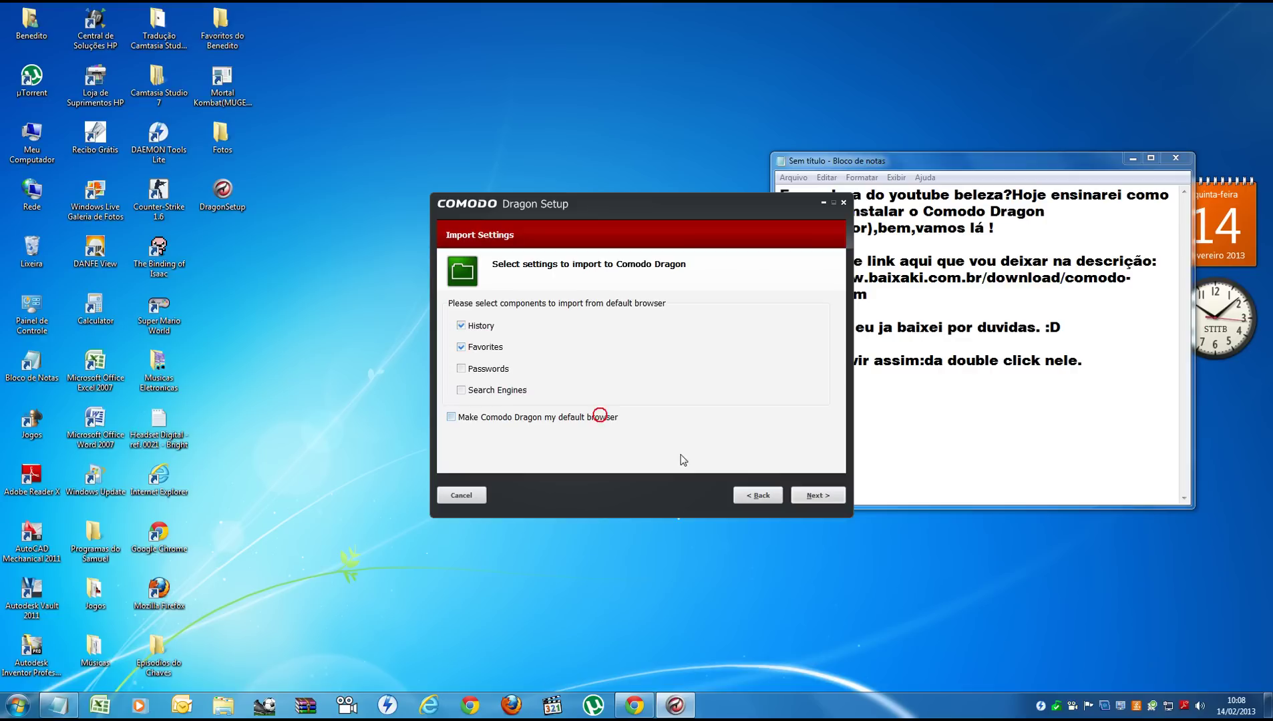
Append "Em make comodo dragon,é pra definir se ele vai ser seu navegador padrão ou sim,no meu sim :D" to the third instruction.
left_click(1088, 362)
type("nele.Em make comodo ")
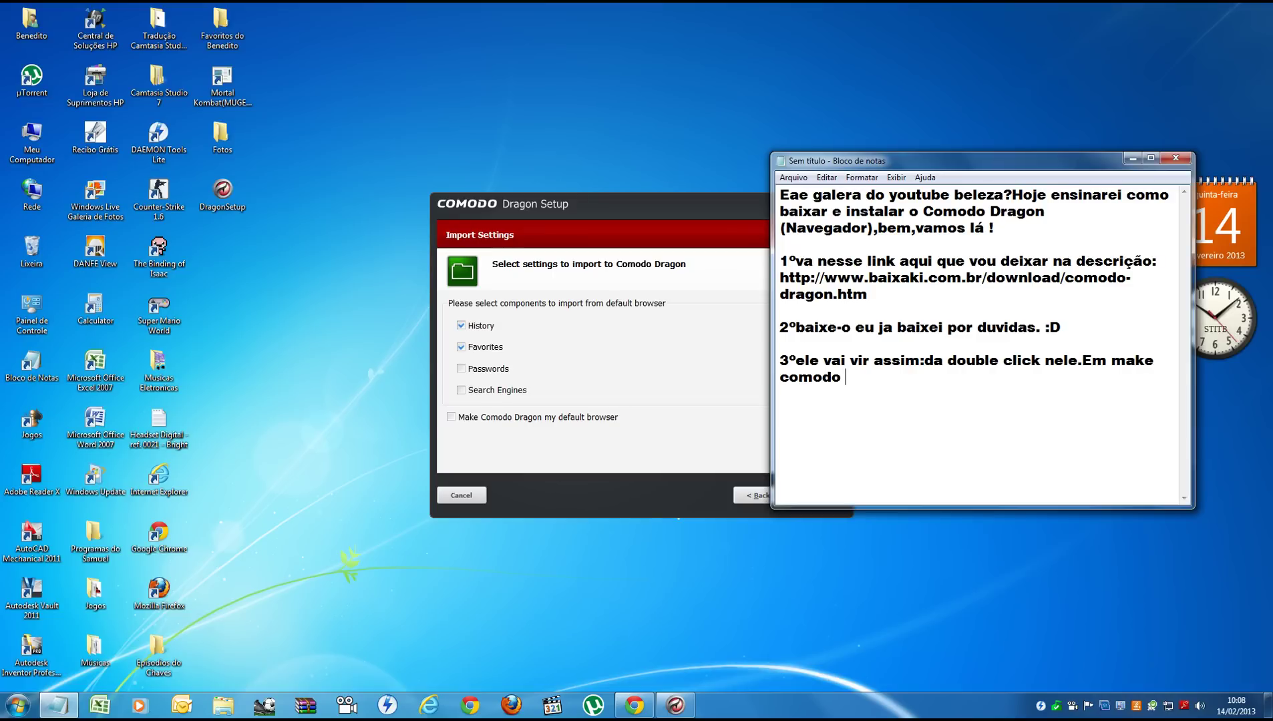
type("dragon,é pra d")
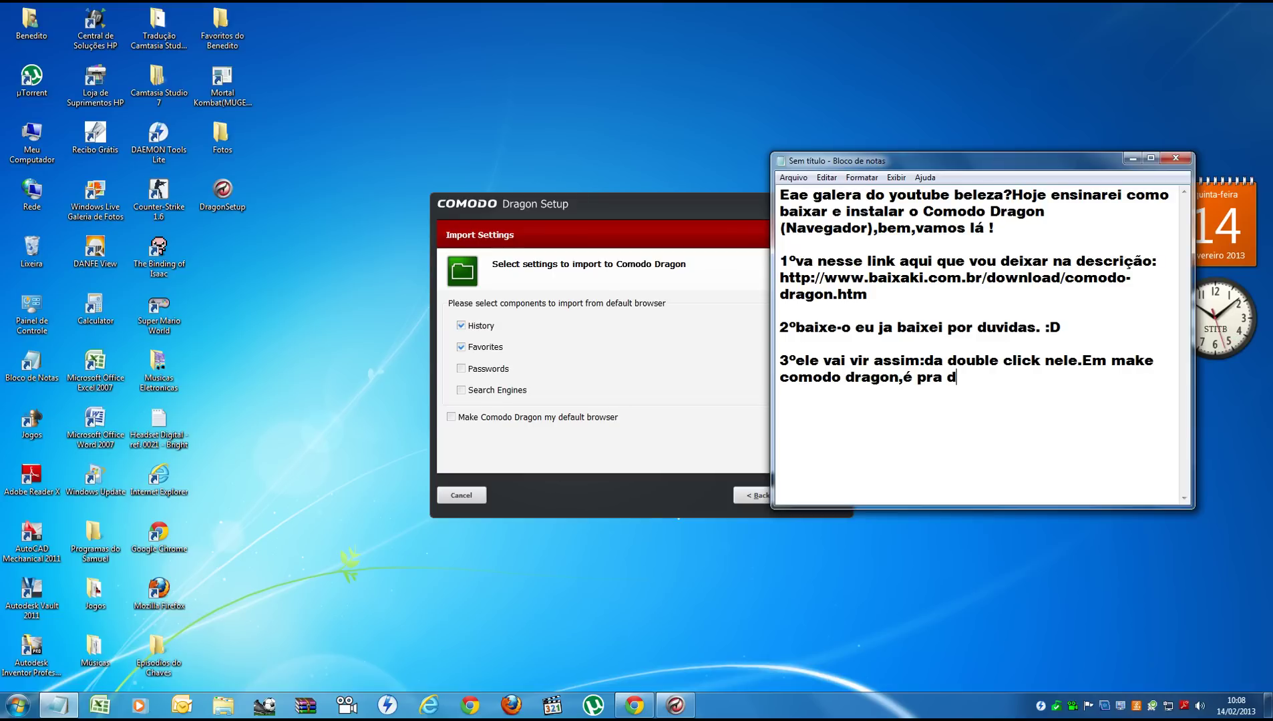
type("efinir se ele vai ser seu nave")
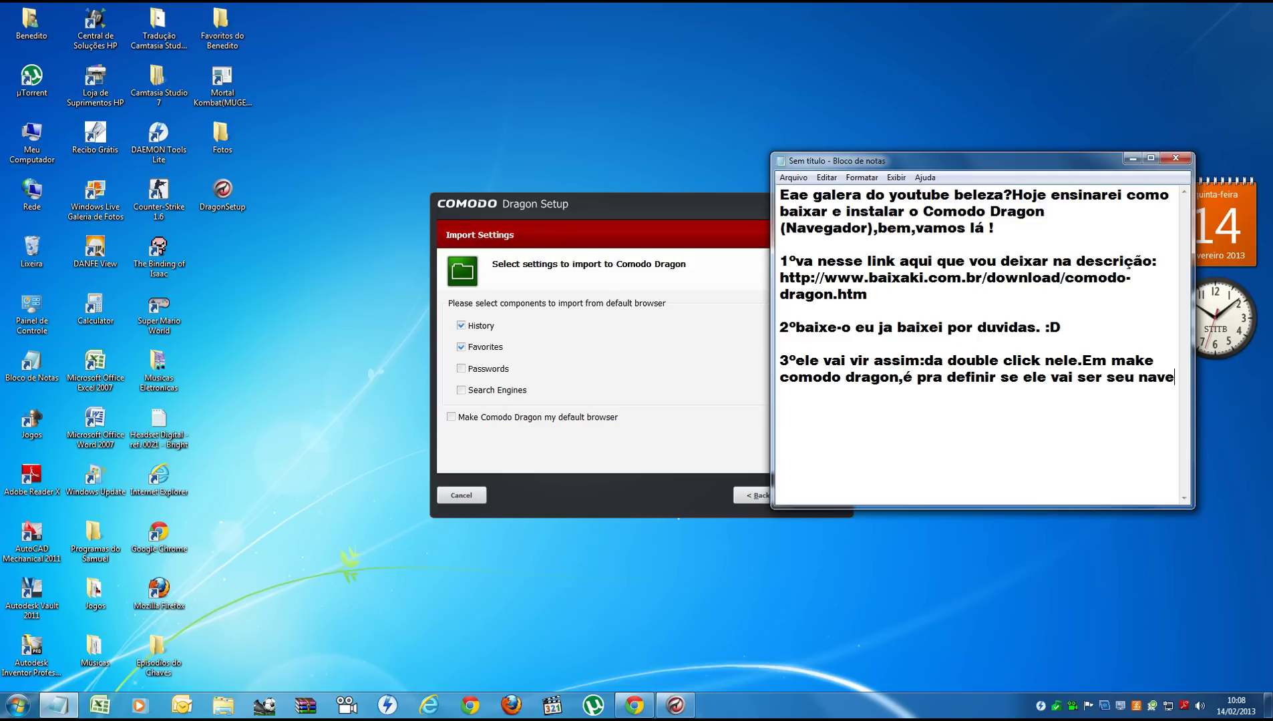
type("gador pad")
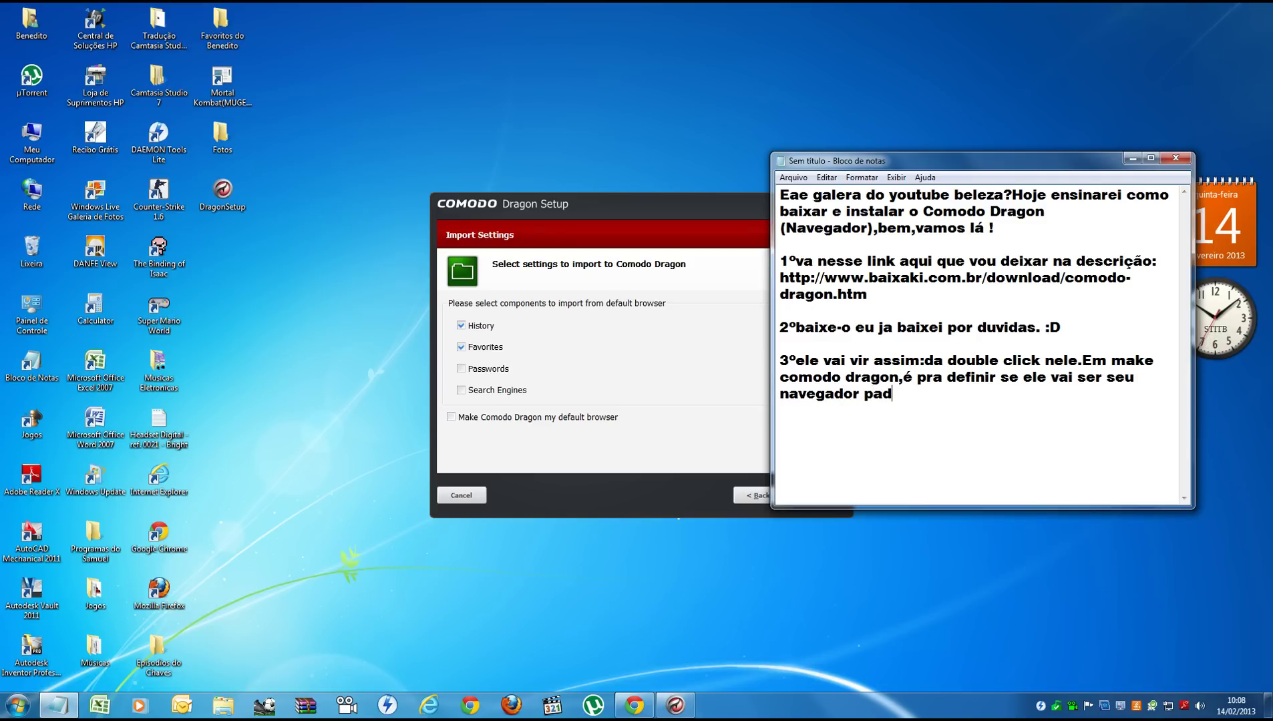
type("rão ou sim,")
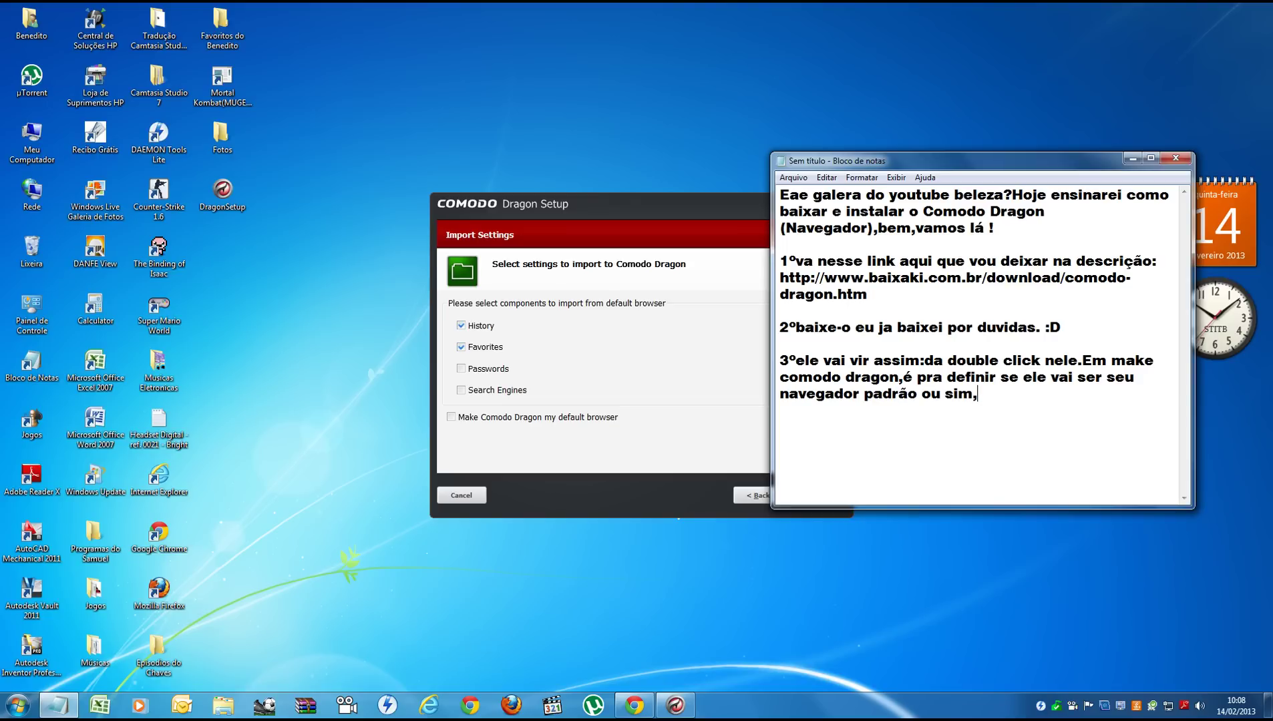
type("no meu sim :D")
Enable making Comodo Dragon the default browser and continue to the SecureDNS configuration.
left_click(663, 515)
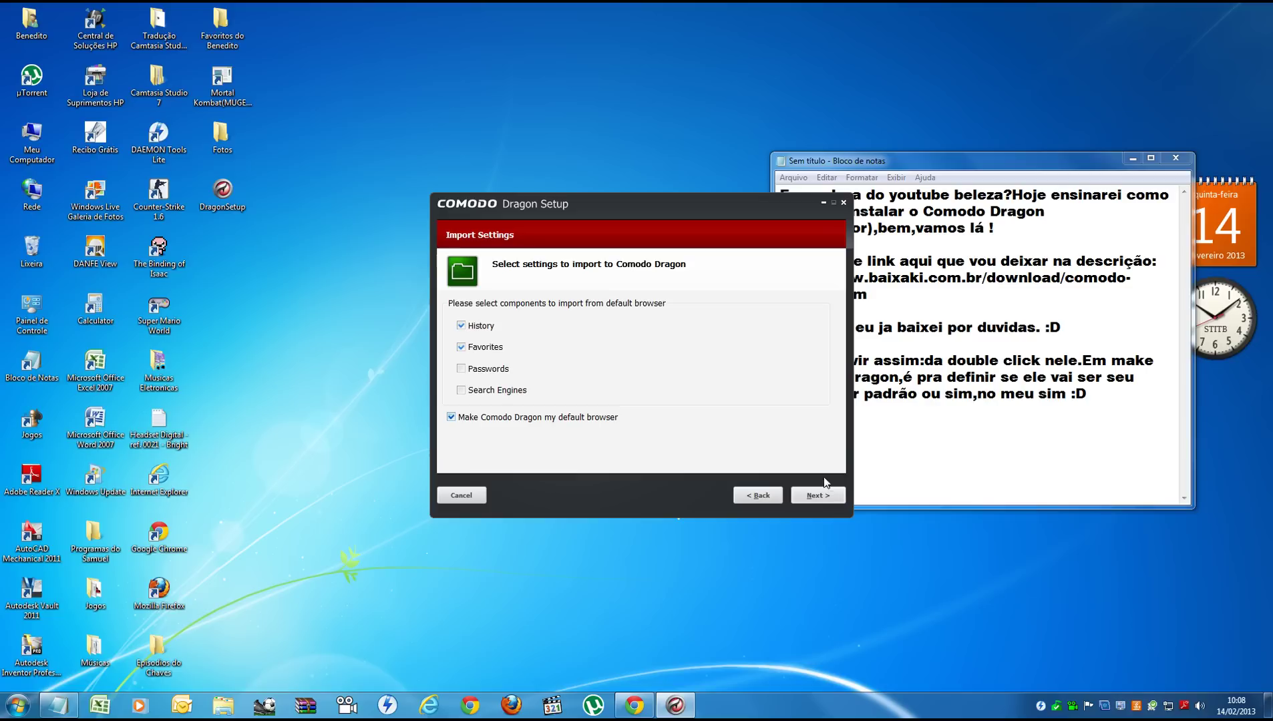
left_click(825, 495)
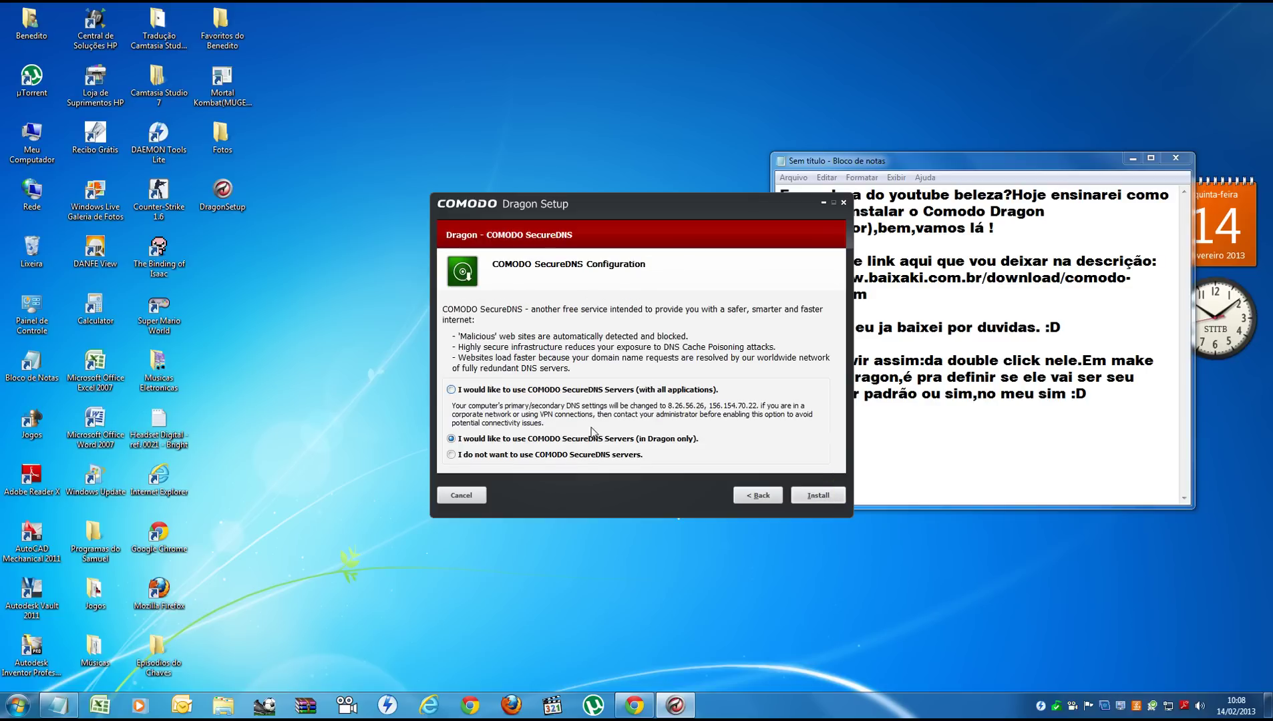
Append ",deixa padrão." to the end of the third instruction in the note.
left_click(1109, 411)
type(",deixa padrão")
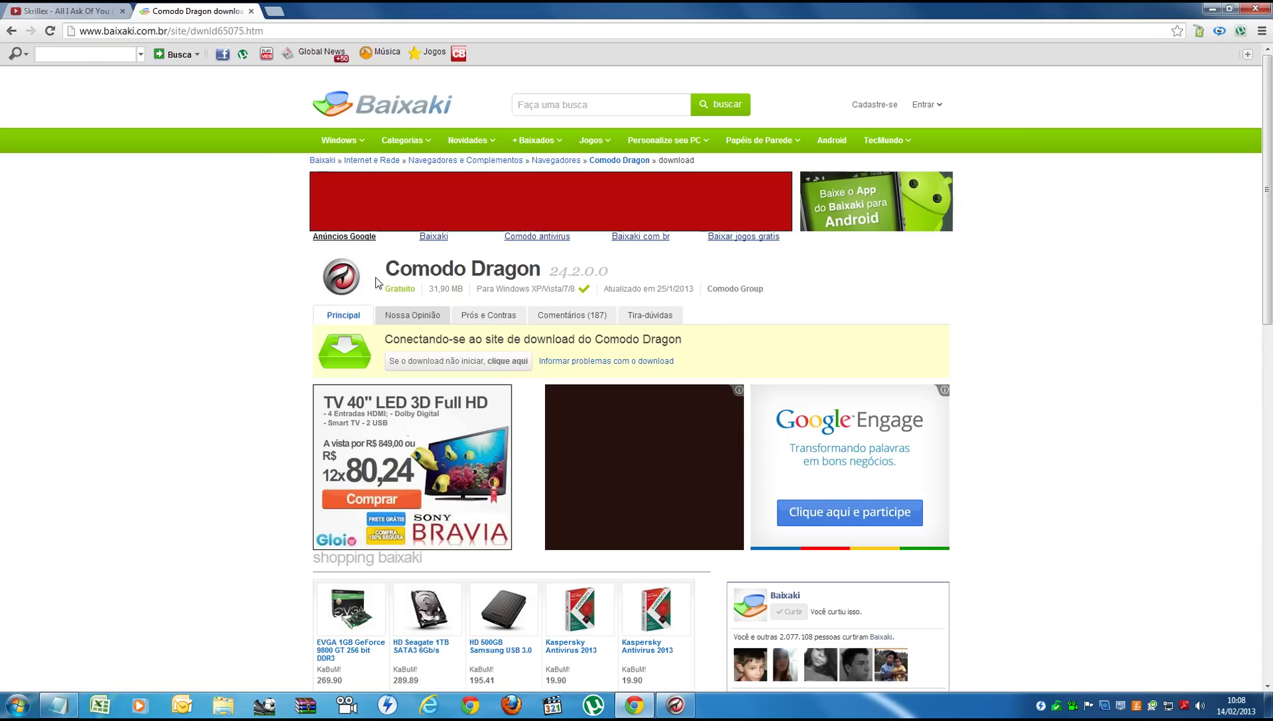
Switch to Chrome, start the suggested Dubstep video by Nilow on YouTube, and minimize the browser.
left_click(634, 705)
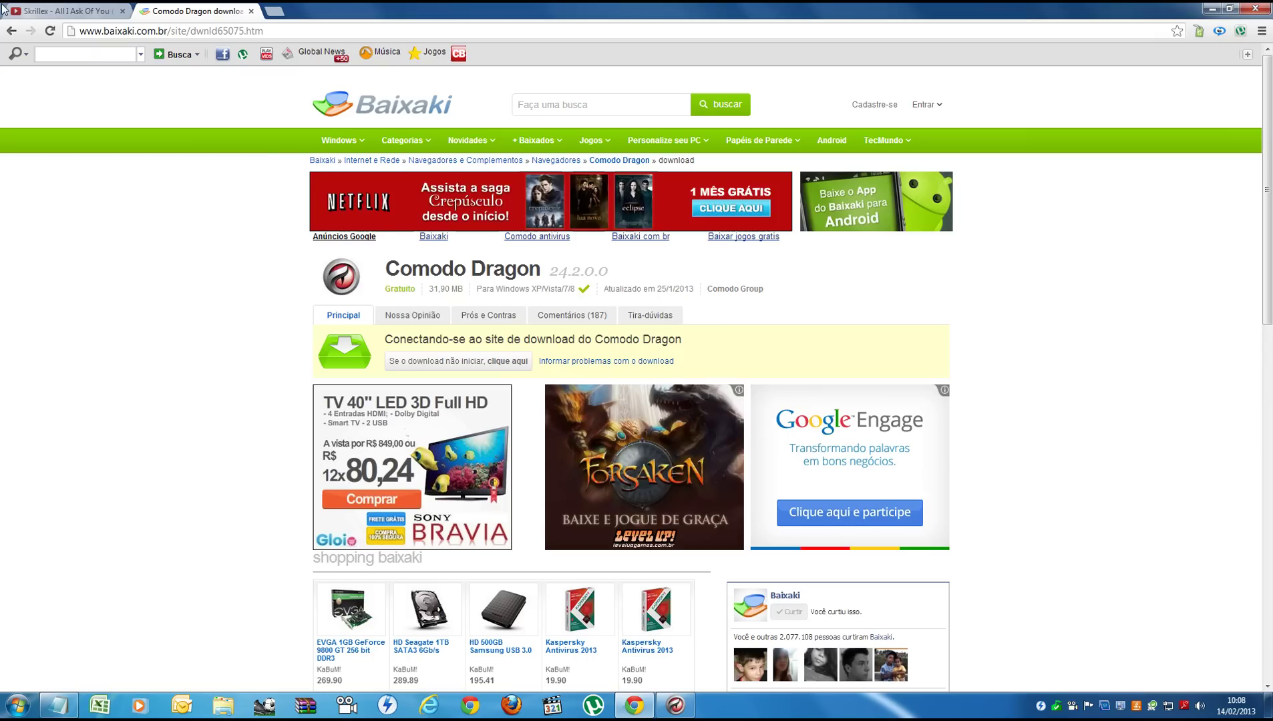
key("alt+space")
key("Escape")
key("ctrl+Tab")
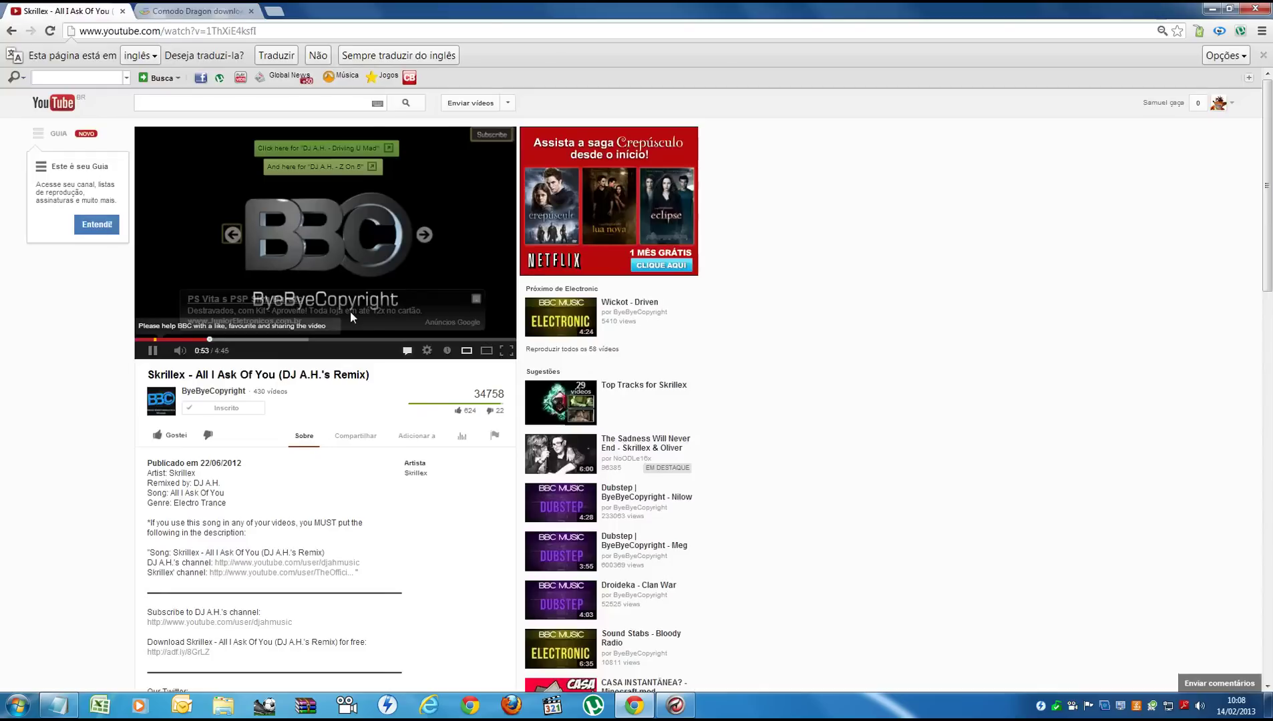
left_click(668, 515)
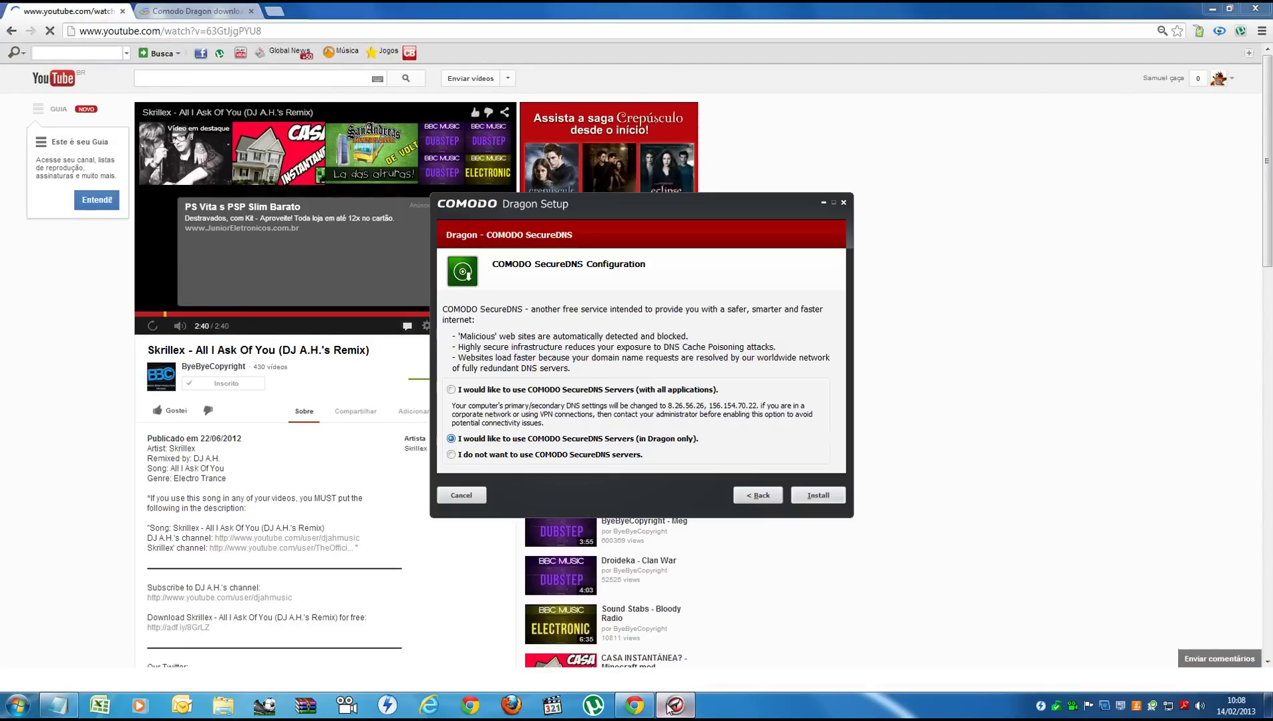
left_click(1212, 9)
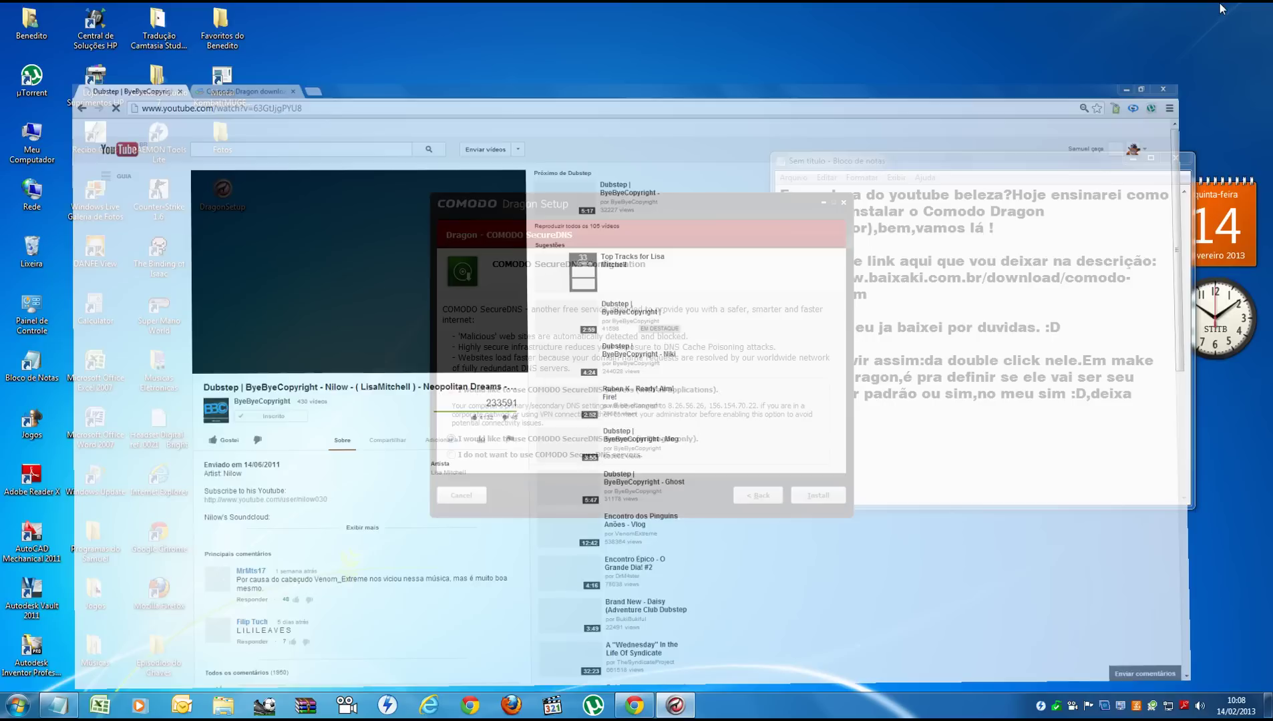
Start the installation with SecureDNS in Dragon only and append "Instalação rapida" to the third instruction in the note.
left_click(835, 494)
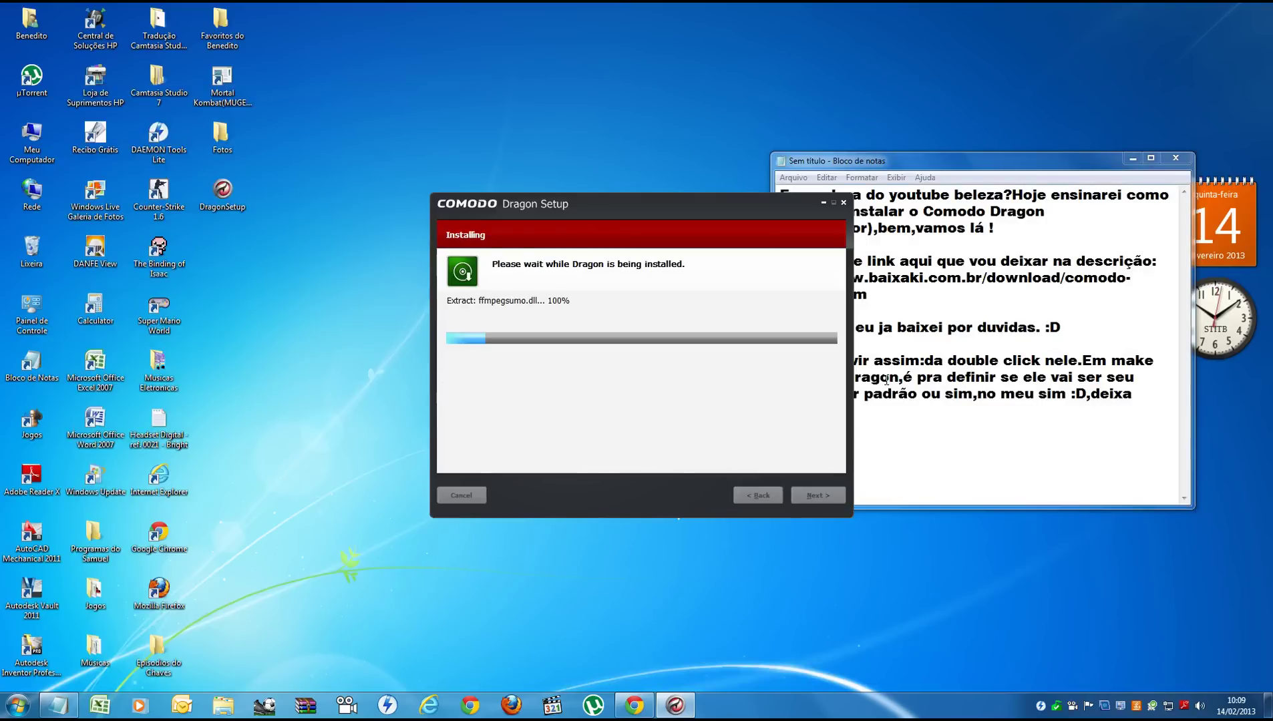
left_click(1137, 394)
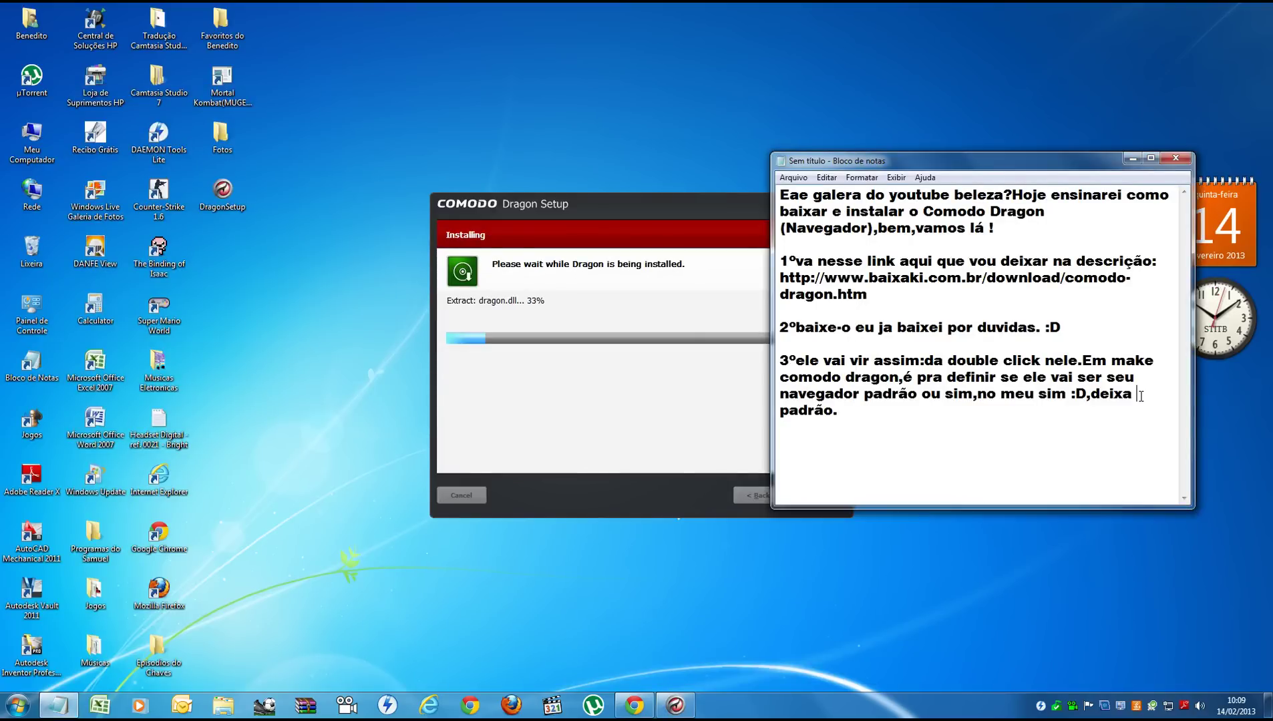
left_click(860, 420)
type("Instalaç")
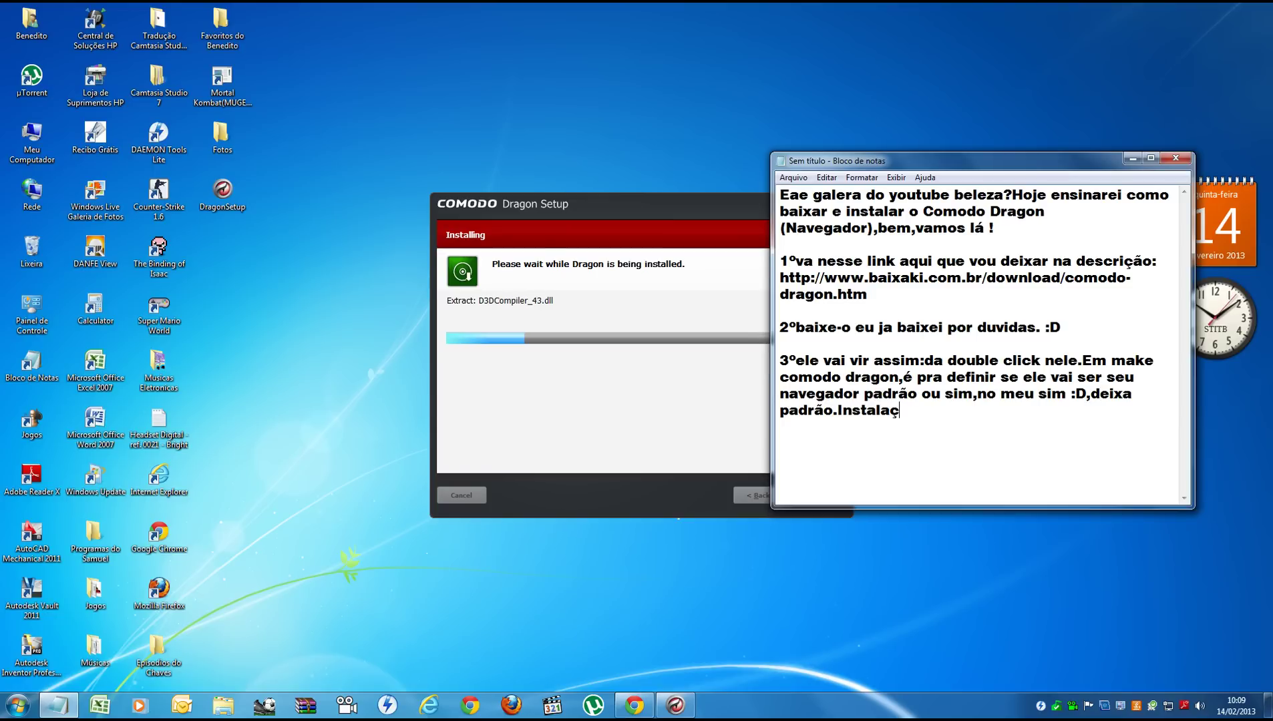
type("ão pra mim ta de")
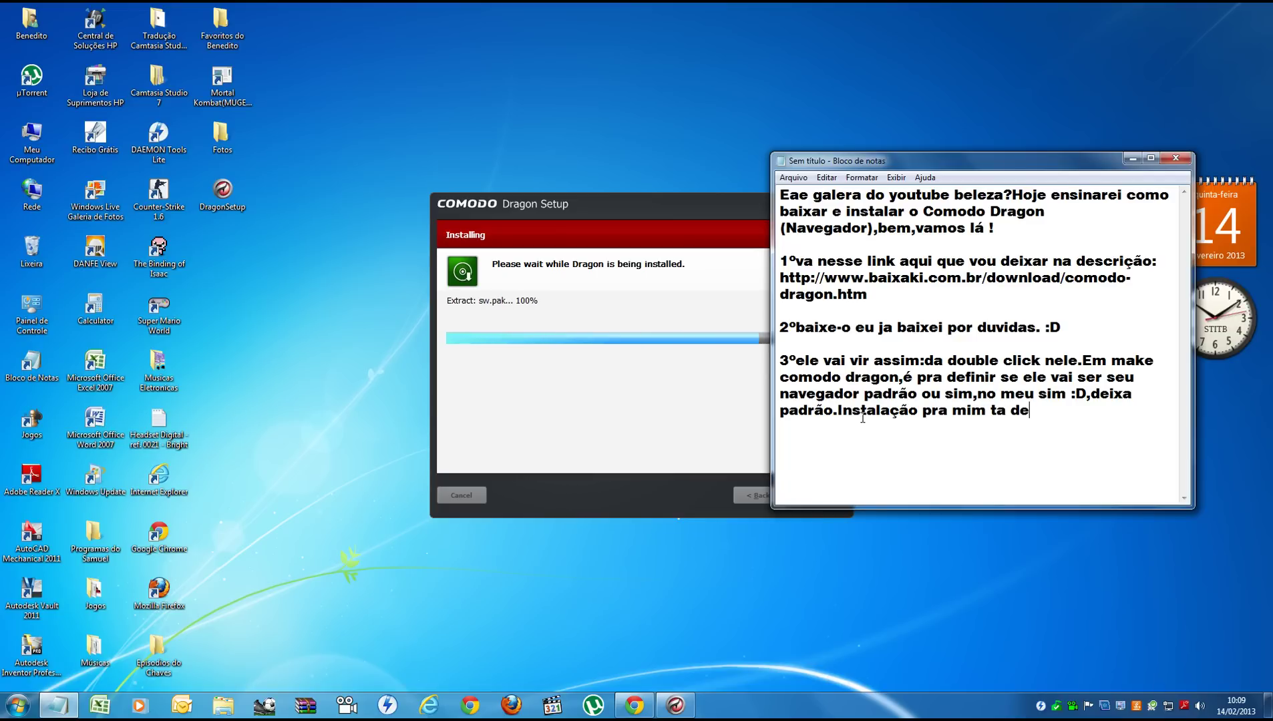
key("BackSpace")
key("BackSpace")
key("BackSpace")
key("BackSpace")
key("BackSpace")
key("BackSpace")
key("BackSpace")
key("BackSpace")
key("BackSpace")
key("BackSpace")
key("BackSpace")
key("BackSpace")
key("BackSpace")
type("rapida")
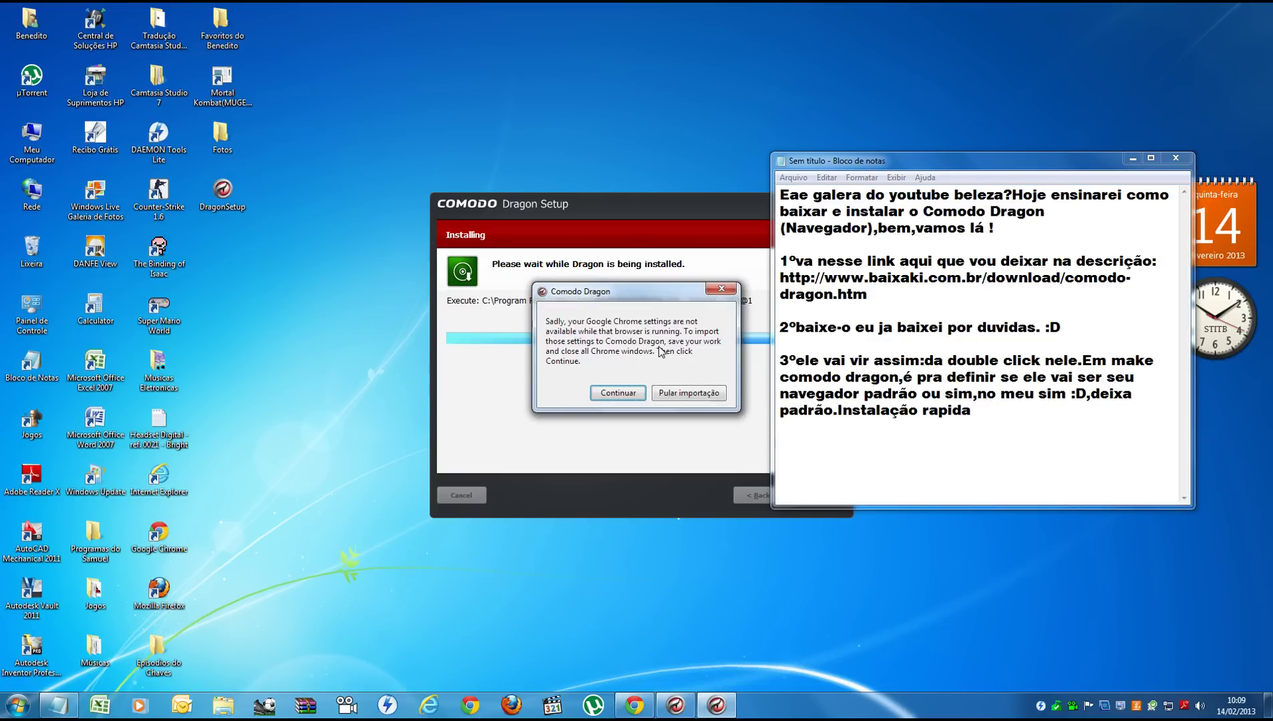
Try to import the Google Chrome settings after dismissing the Chrome window, and skip the import.
left_click(610, 394)
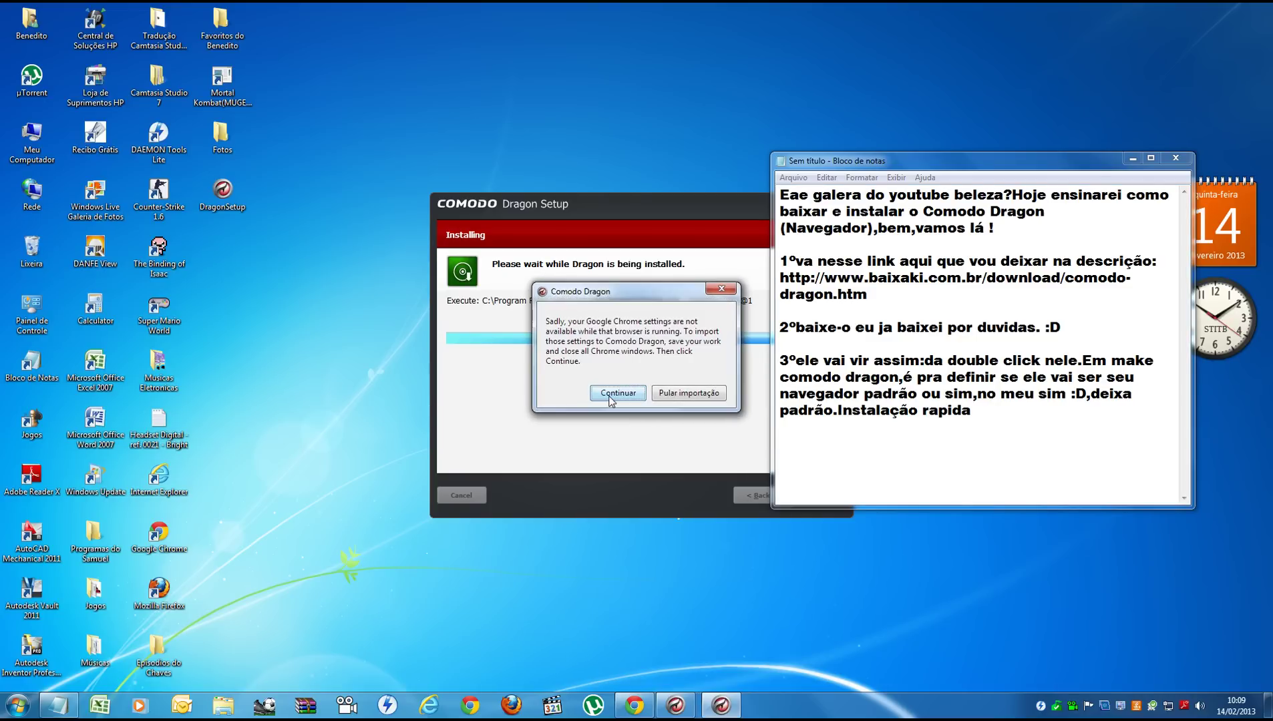
left_click(645, 709)
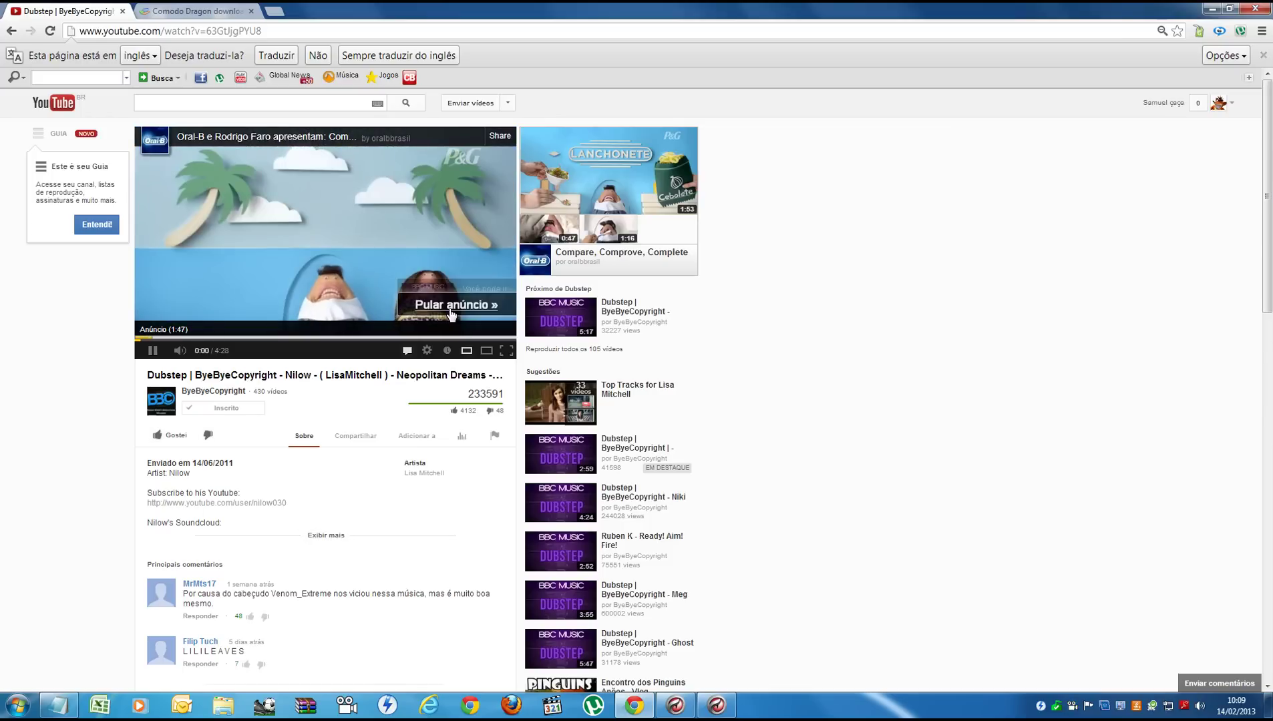
left_click(449, 306)
left_click(1259, 8)
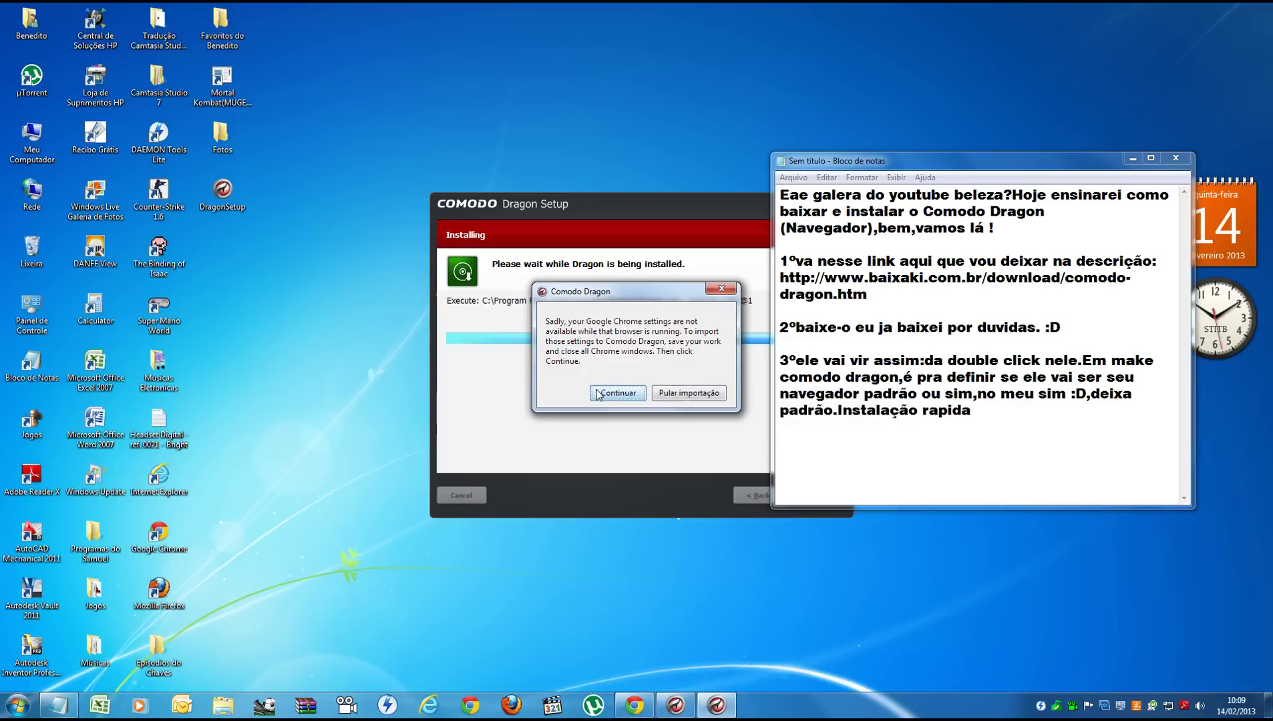
left_click(623, 398)
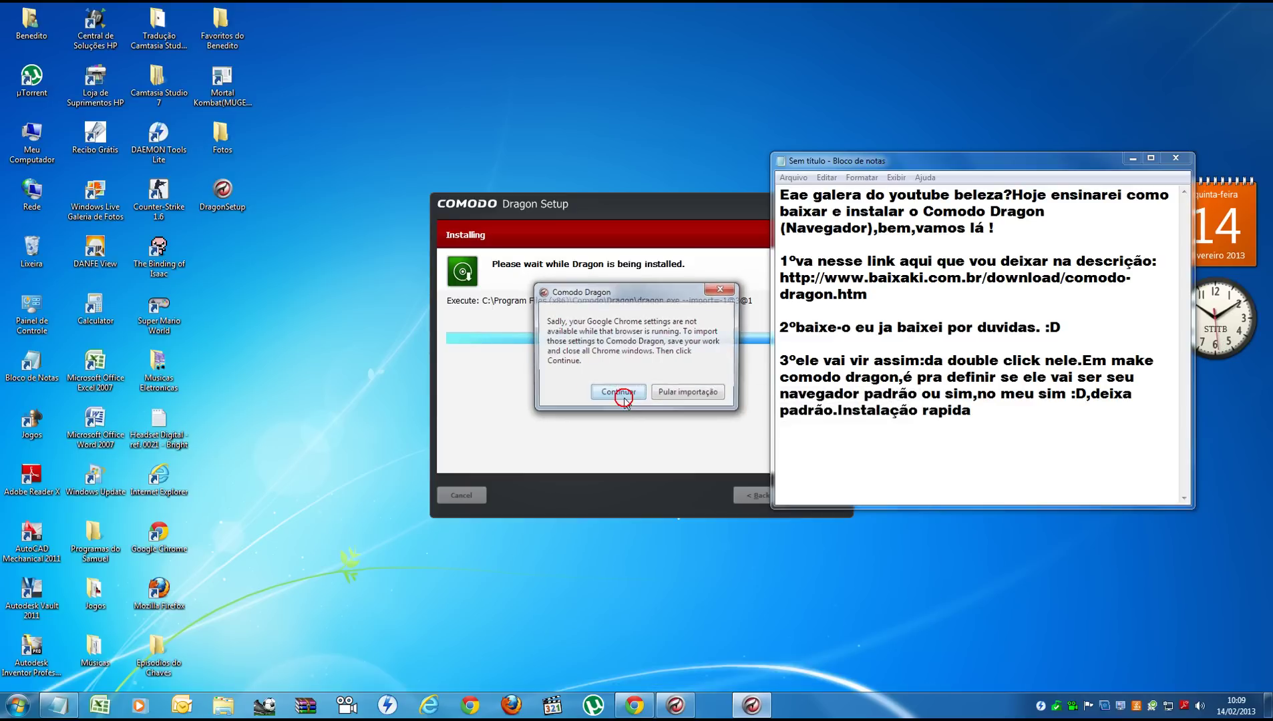
left_click(675, 393)
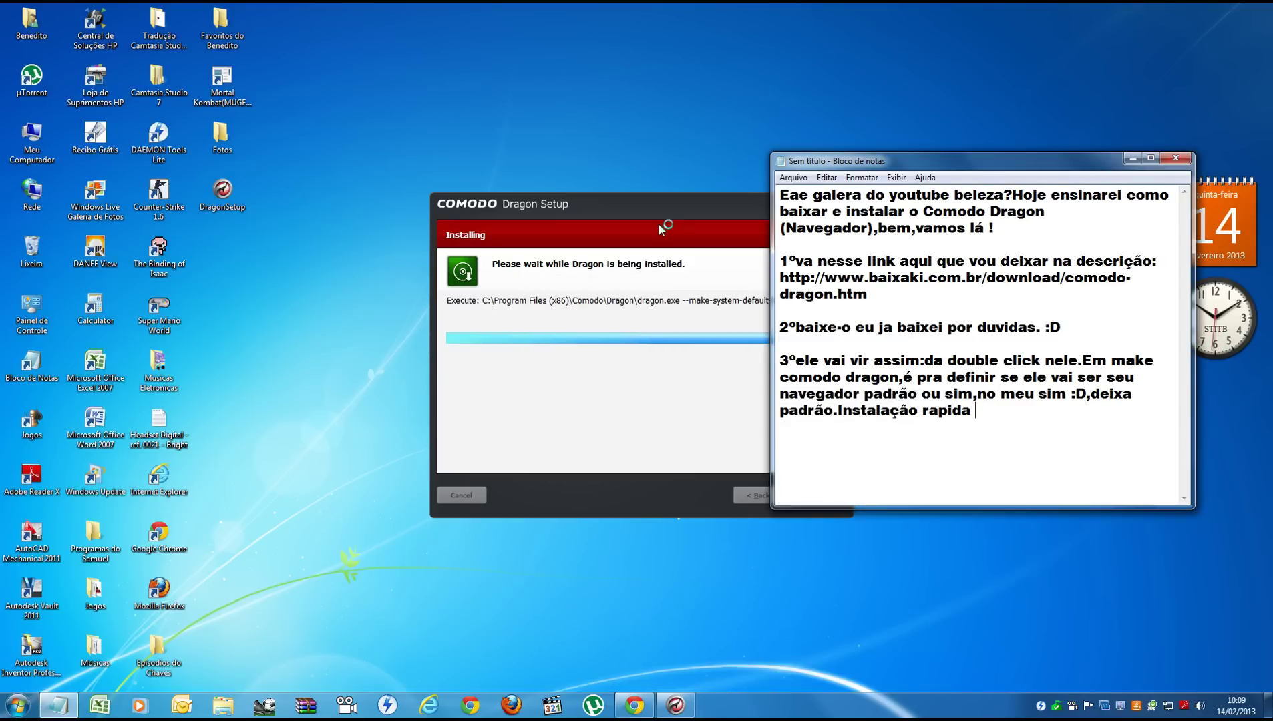
left_click(677, 392)
Move the setup window clear of the note and append ",anuncio chato kk" to the third instruction.
left_click_drag(727, 209, 560, 201)
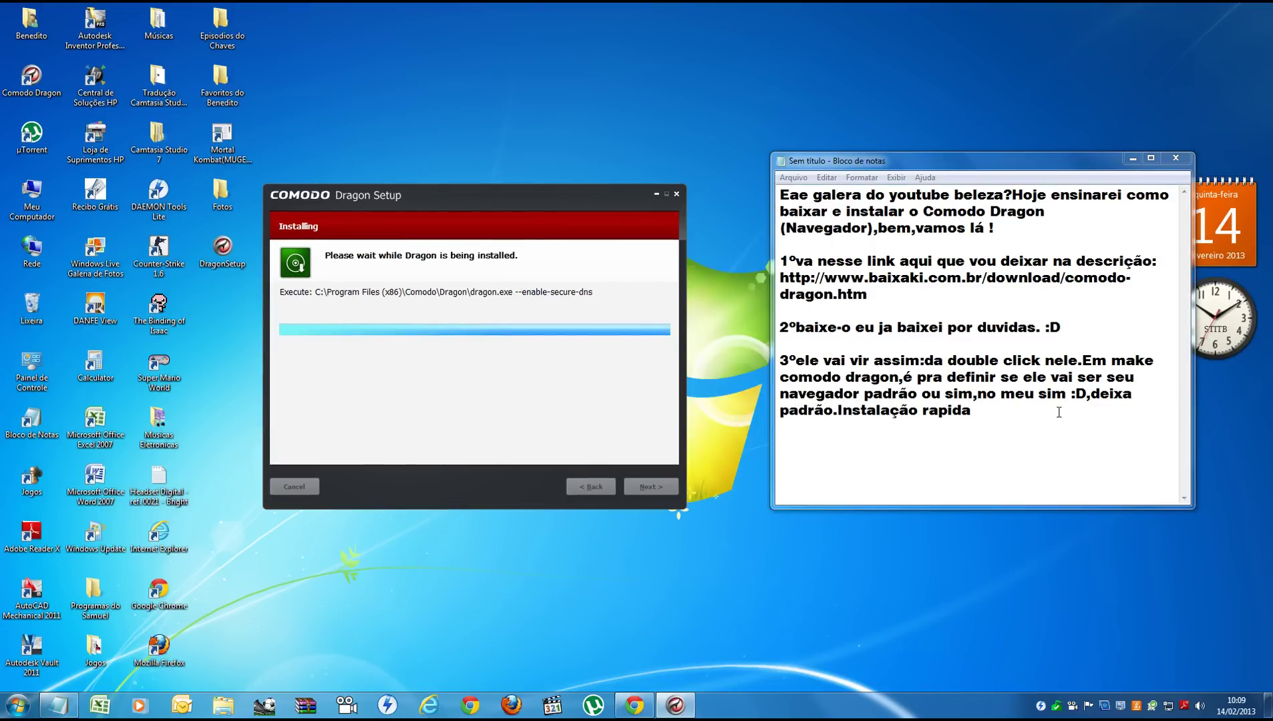
left_click(1031, 416)
type(",a")
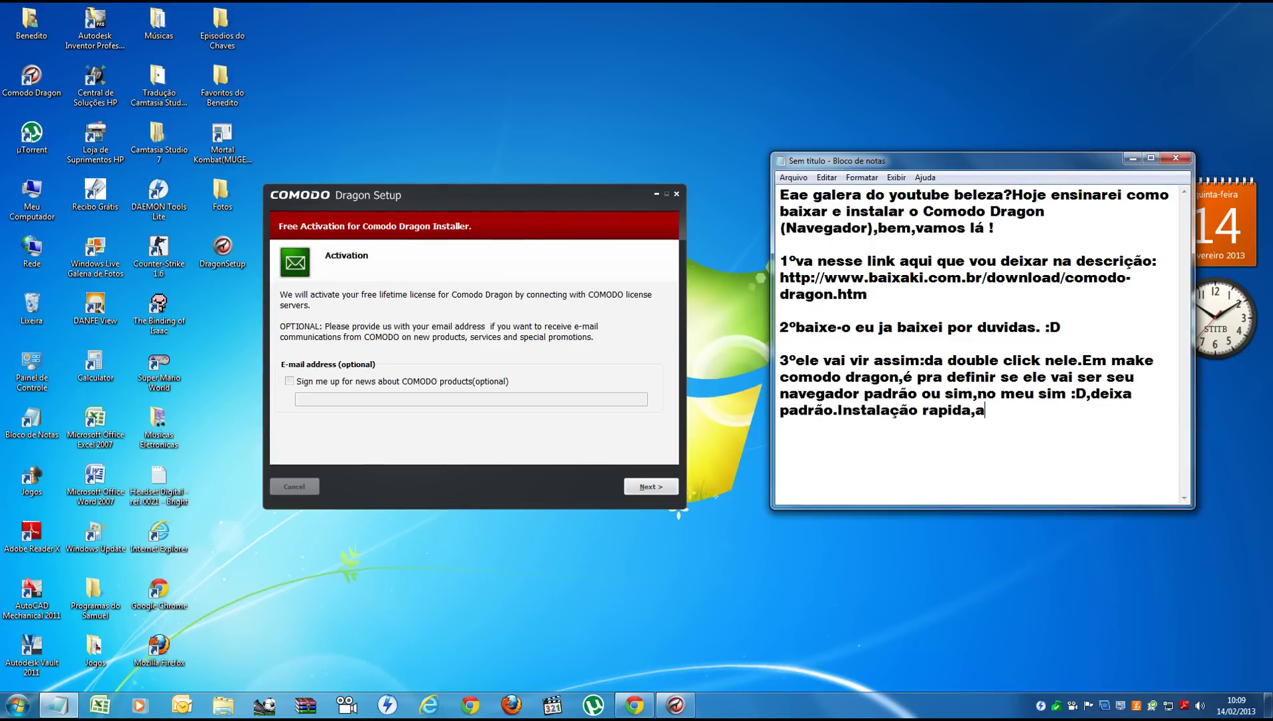
type("nuncio chato kk")
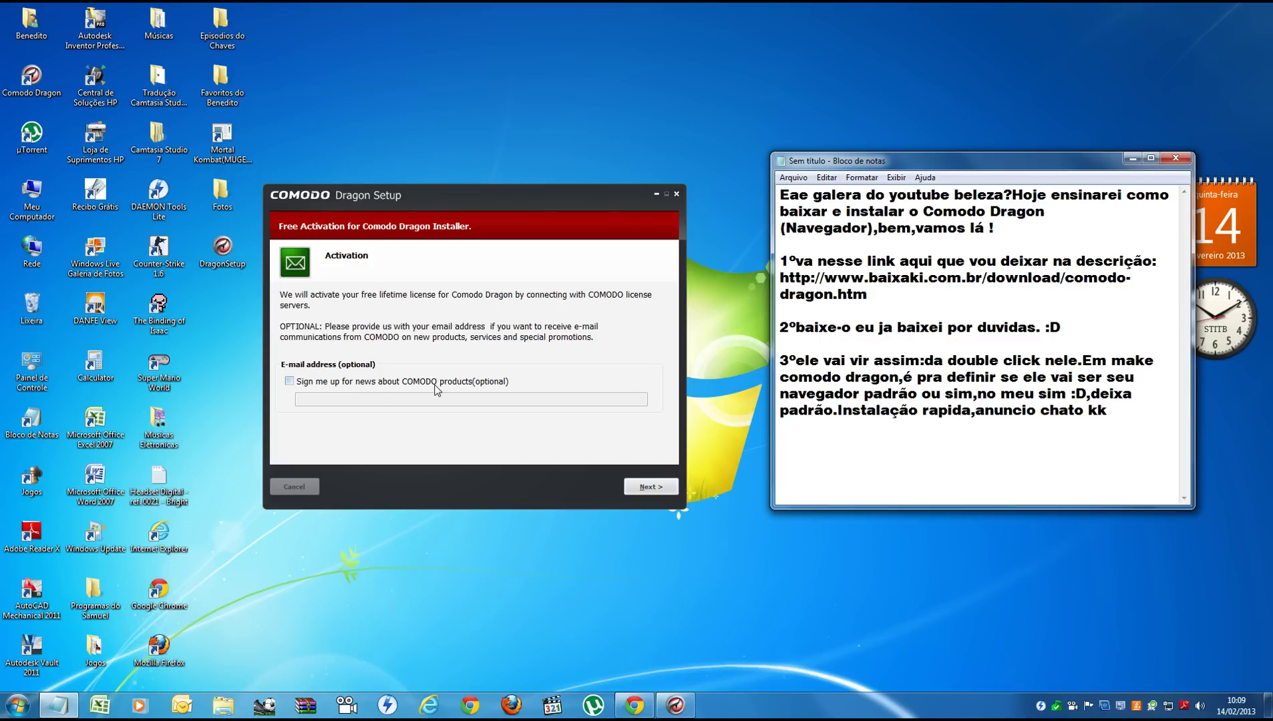
Pass the activation page without signing up for news and finish setup with Run Comodo Dragon disabled.
left_click(664, 487)
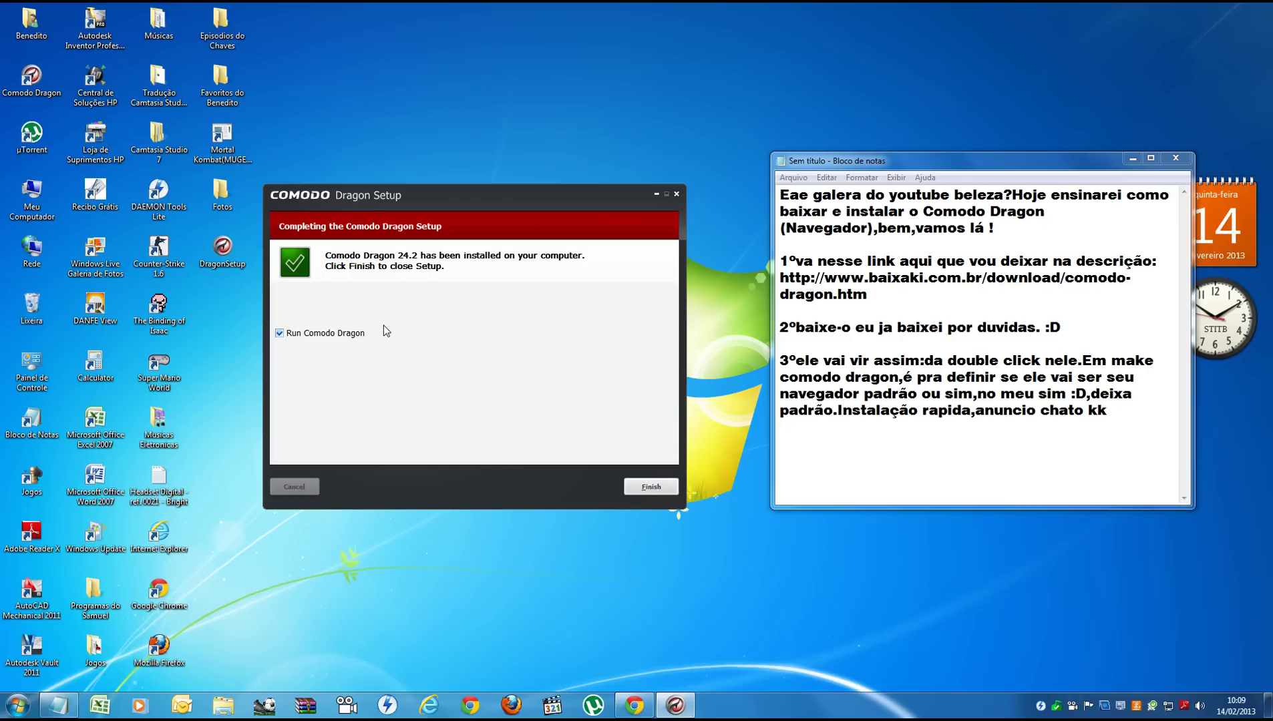
left_click(319, 335)
left_click(651, 486)
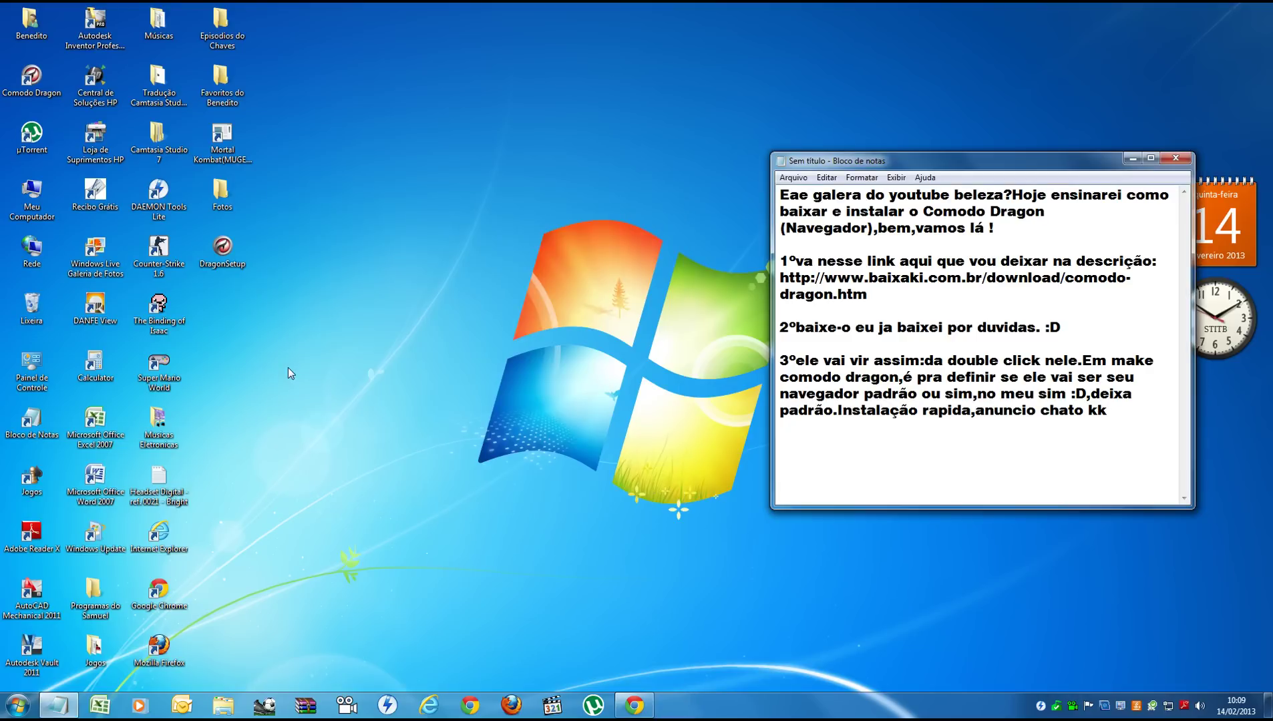
Place the Comodo Dragon shortcut below DragonSetup on the desktop and append ",pronto :D" to the note.
left_click_drag(222, 304, 274, 330)
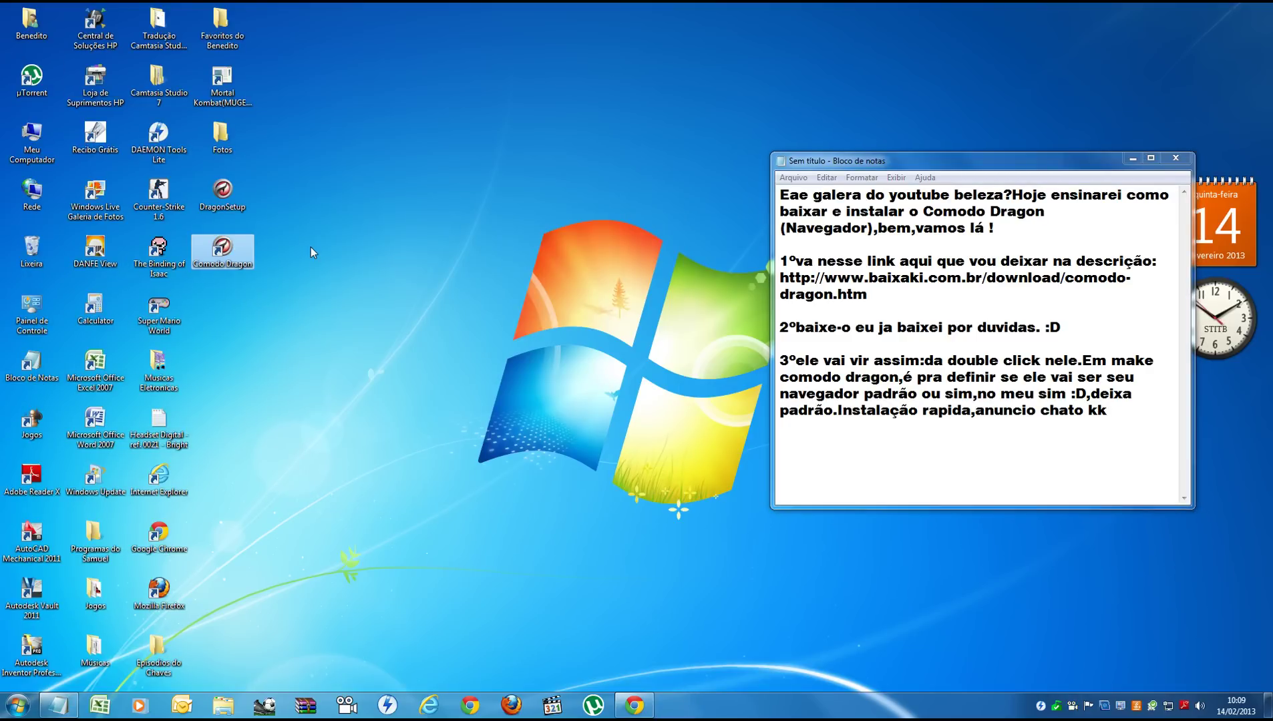
left_click(1134, 410)
type(",pronto :D")
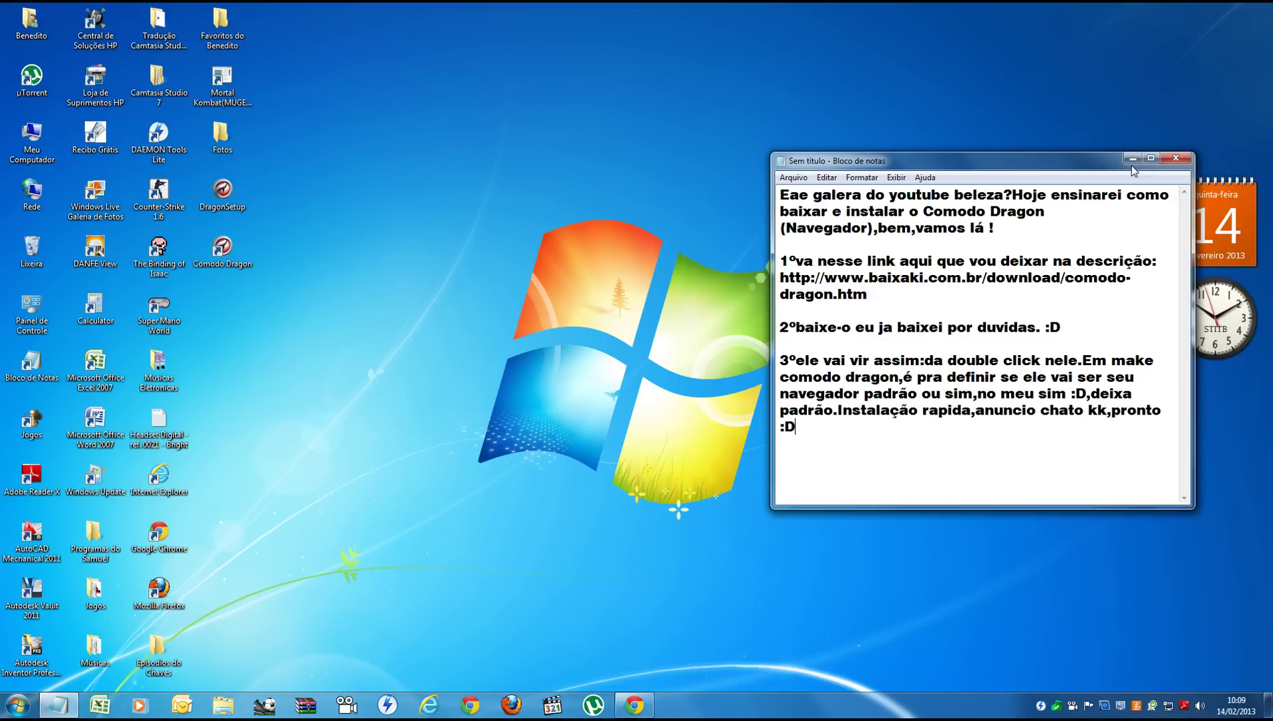
Minimize the note and pin the Comodo Dragon shortcut to the taskbar.
left_click(1133, 158)
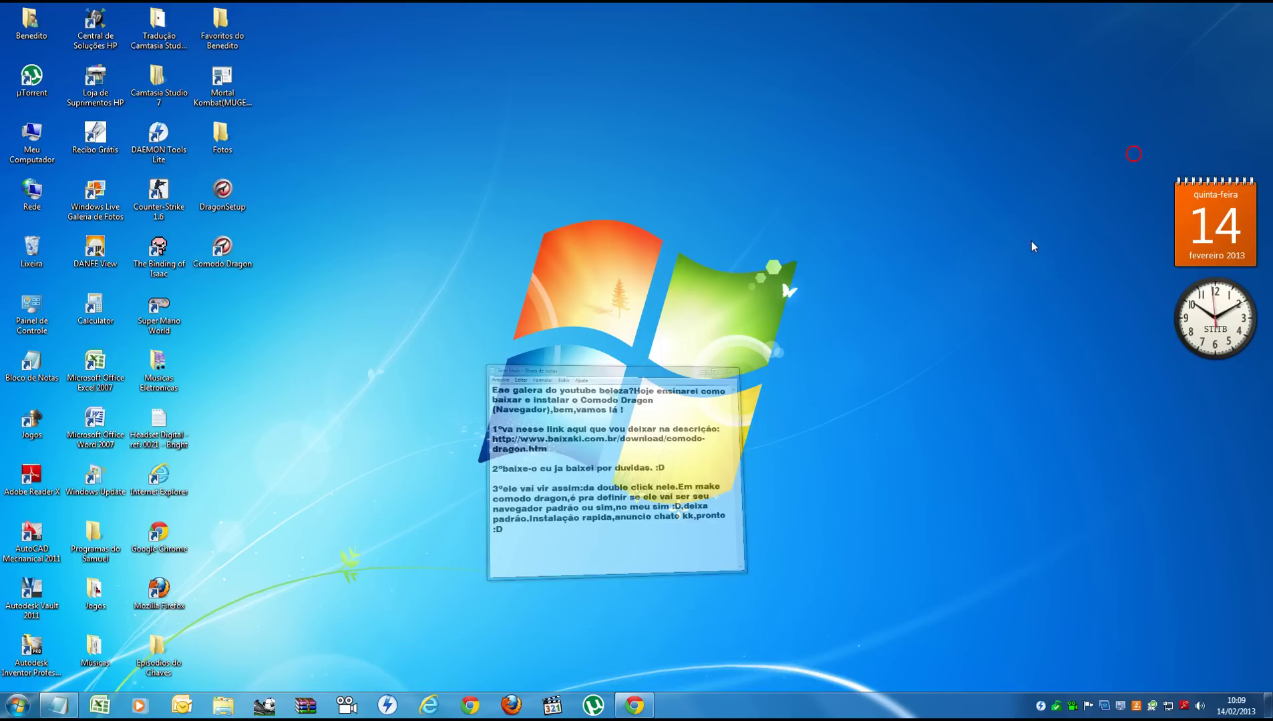
left_click_drag(222, 248, 716, 714)
Search the installed programs and files for "comodo" and dismiss the search.
left_click(17, 705)
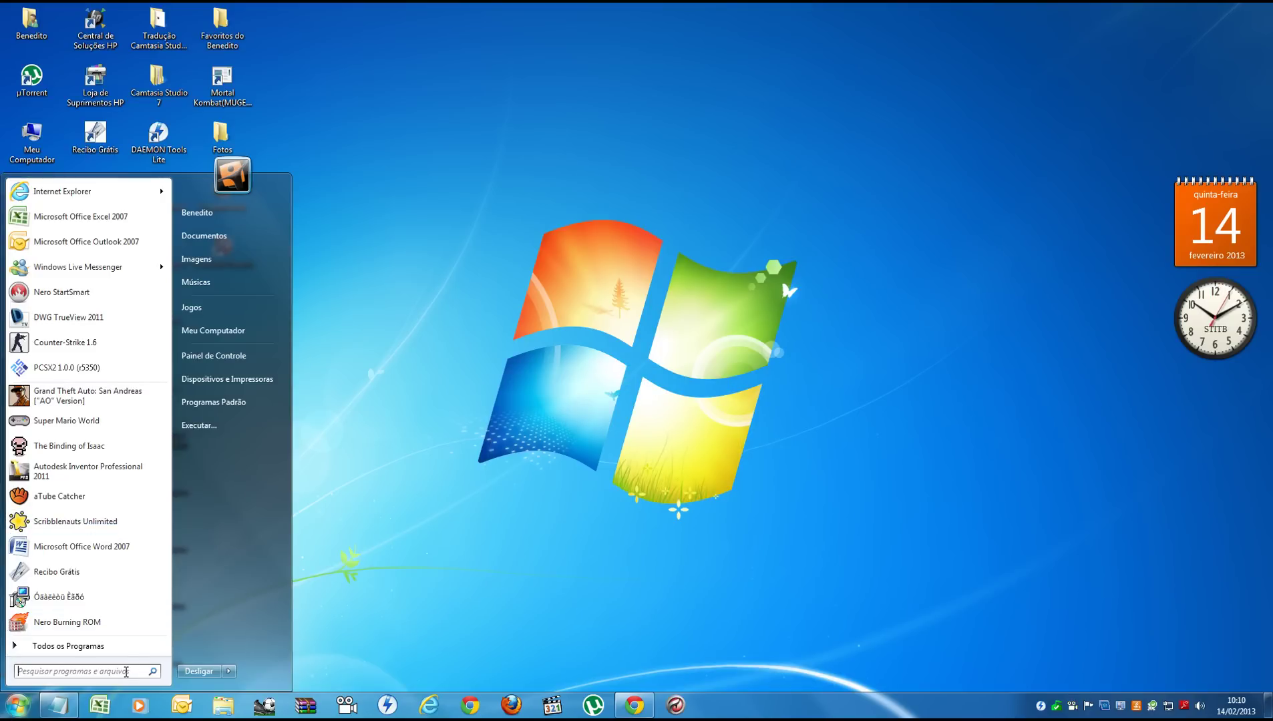
type("comodo")
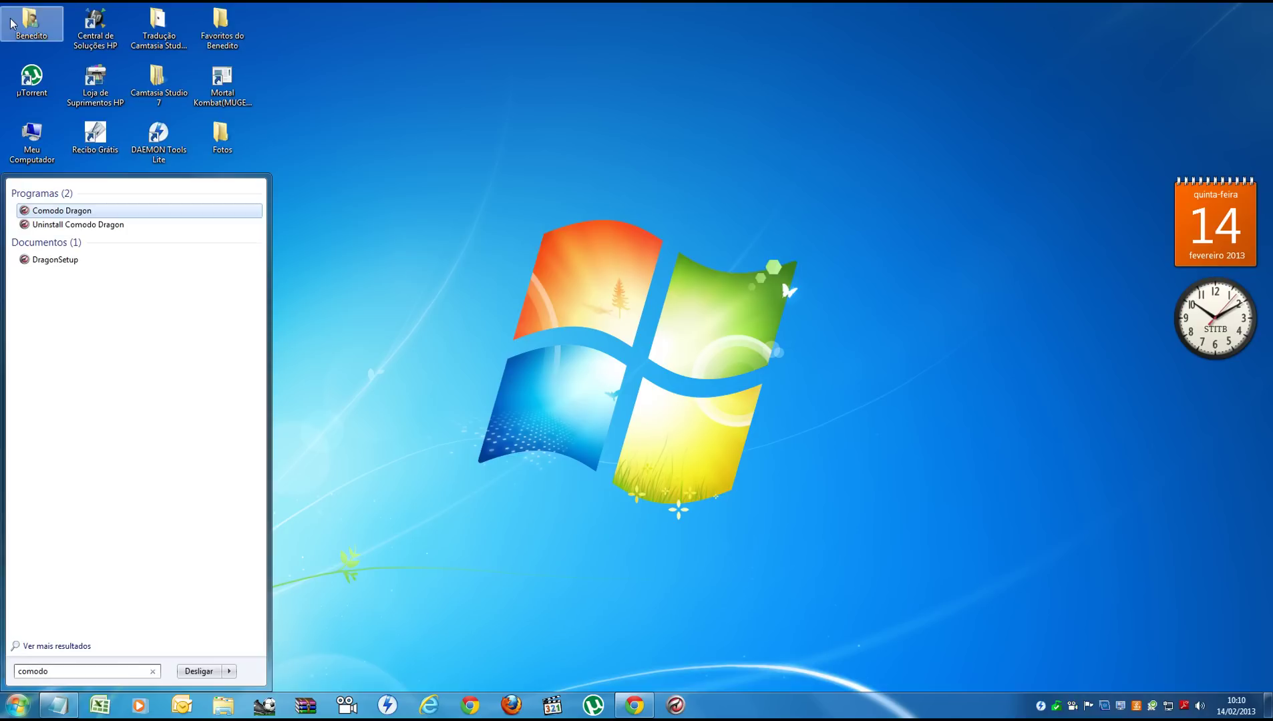
left_click(784, 213)
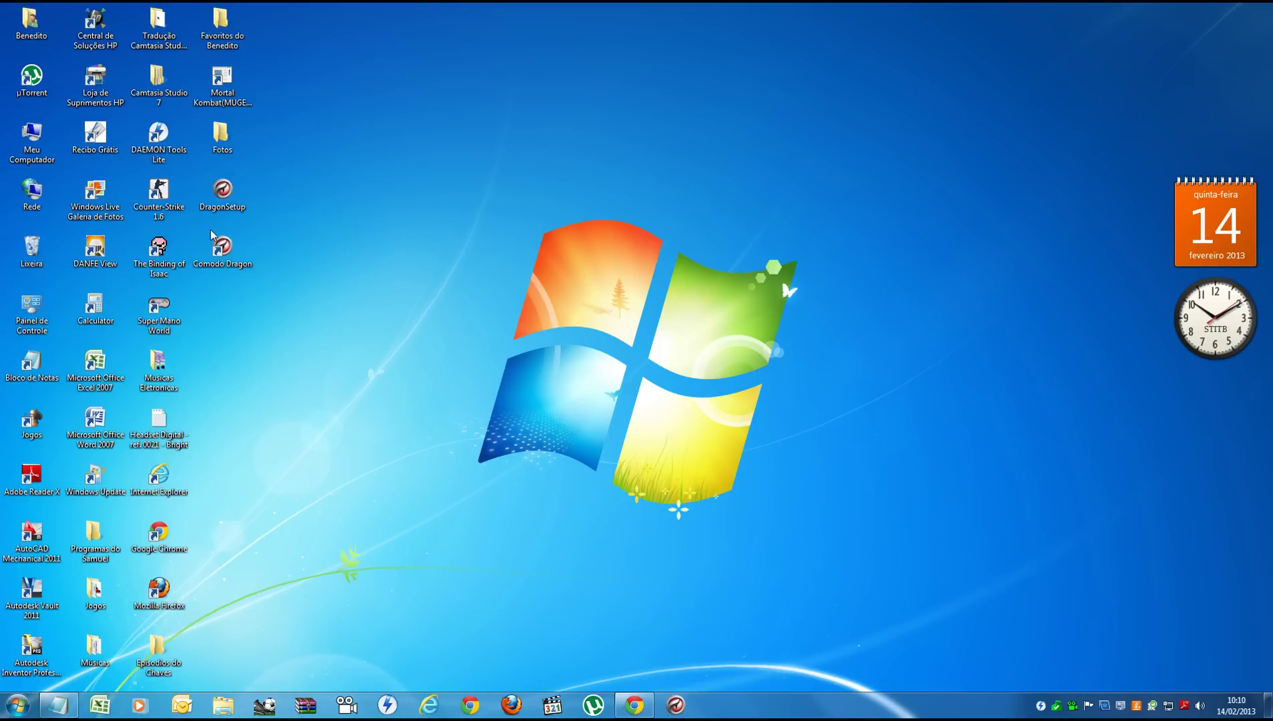
Launch Comodo Dragon from its desktop shortcut and search the web for "google".
double_click(222, 248)
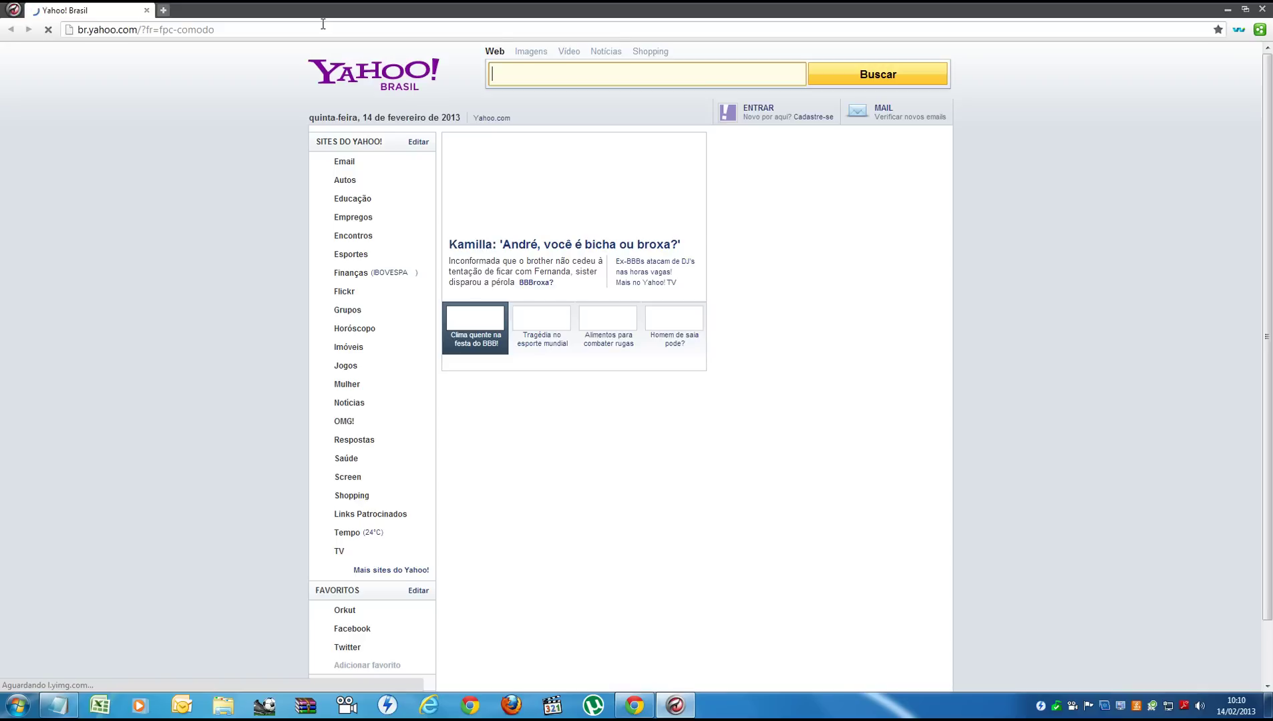
left_click(321, 28)
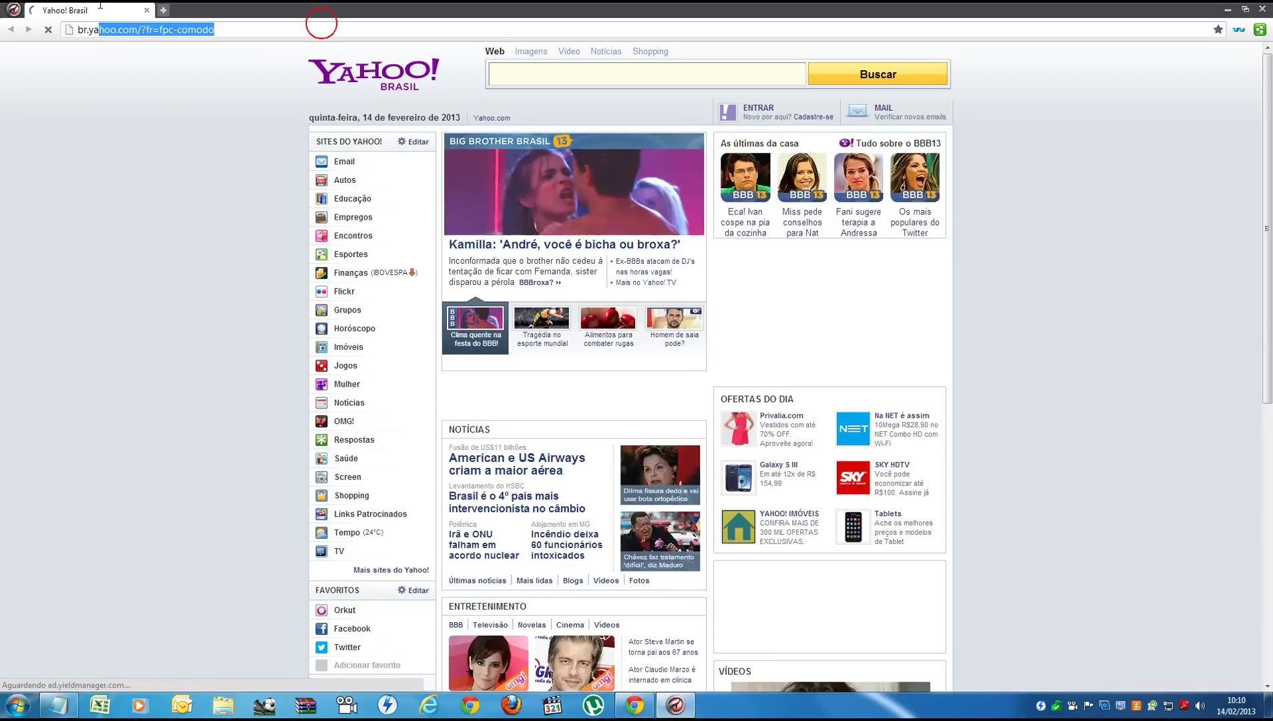
type("google")
key("Return")
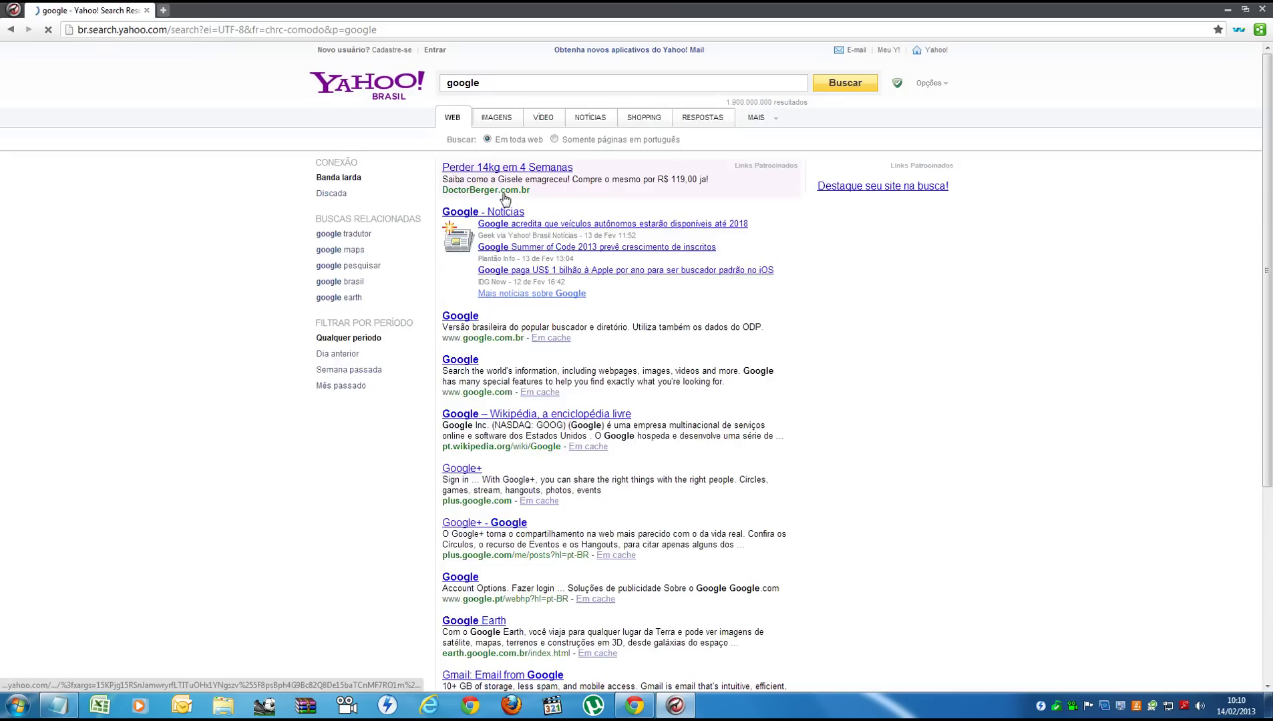
left_click(461, 316)
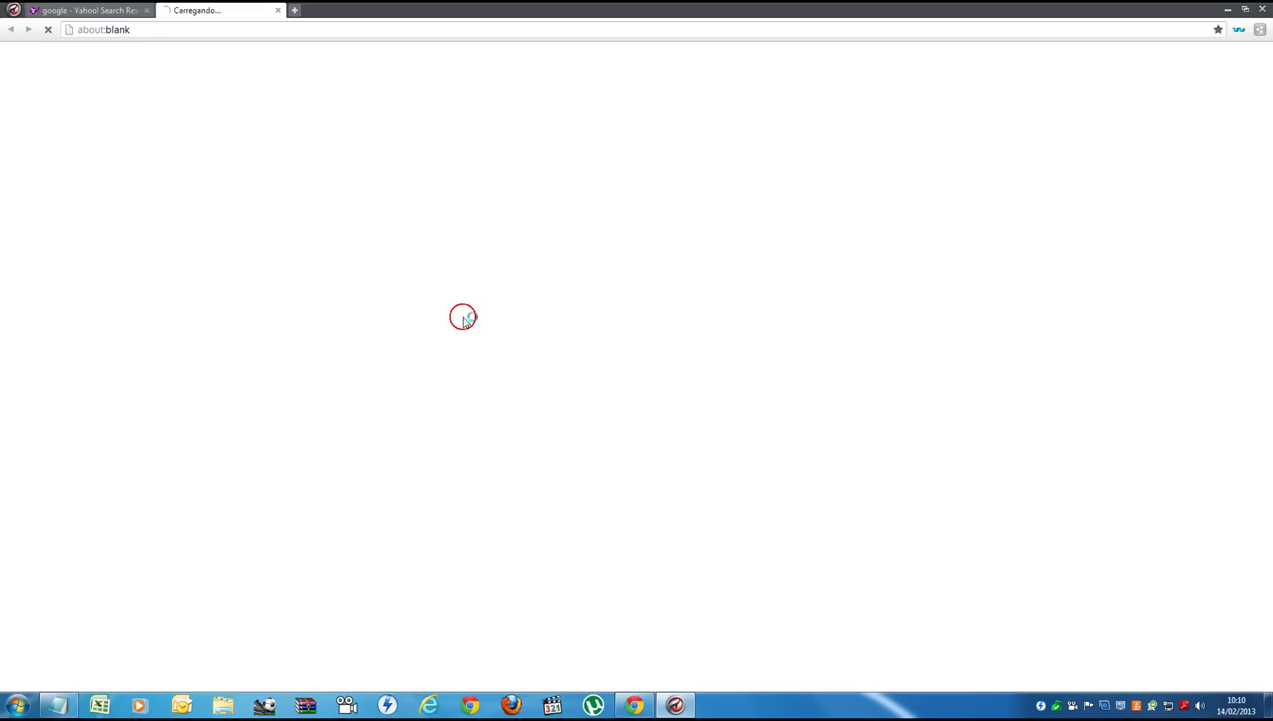
left_click(146, 10)
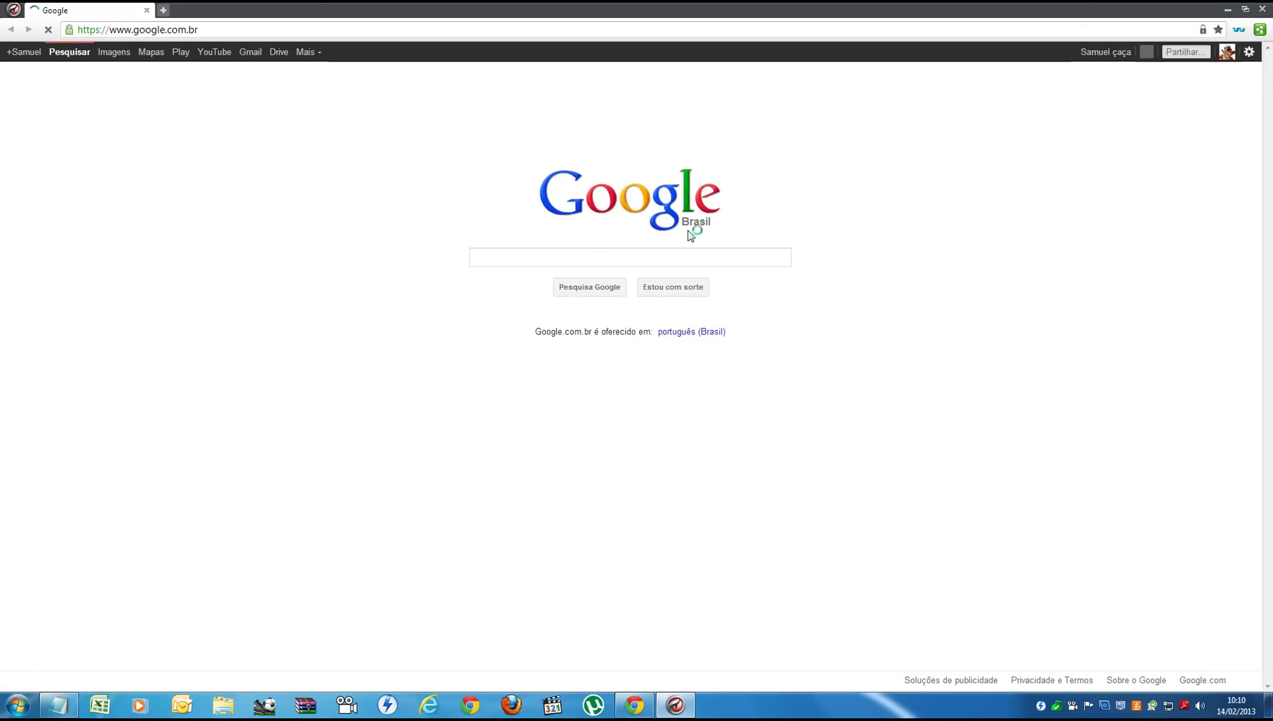
Restore the Comodo Dragon window to a smaller size, maximize it again and minimize it.
double_click(322, 17)
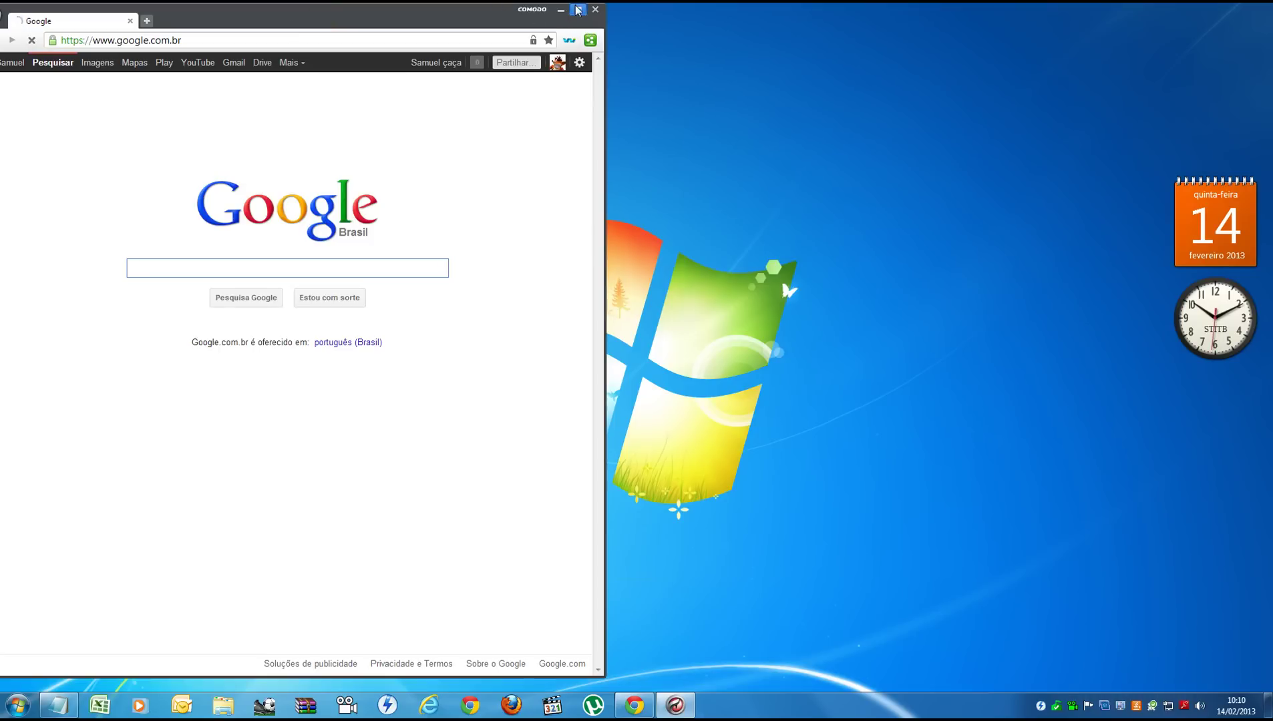
left_click(578, 9)
left_click(1227, 10)
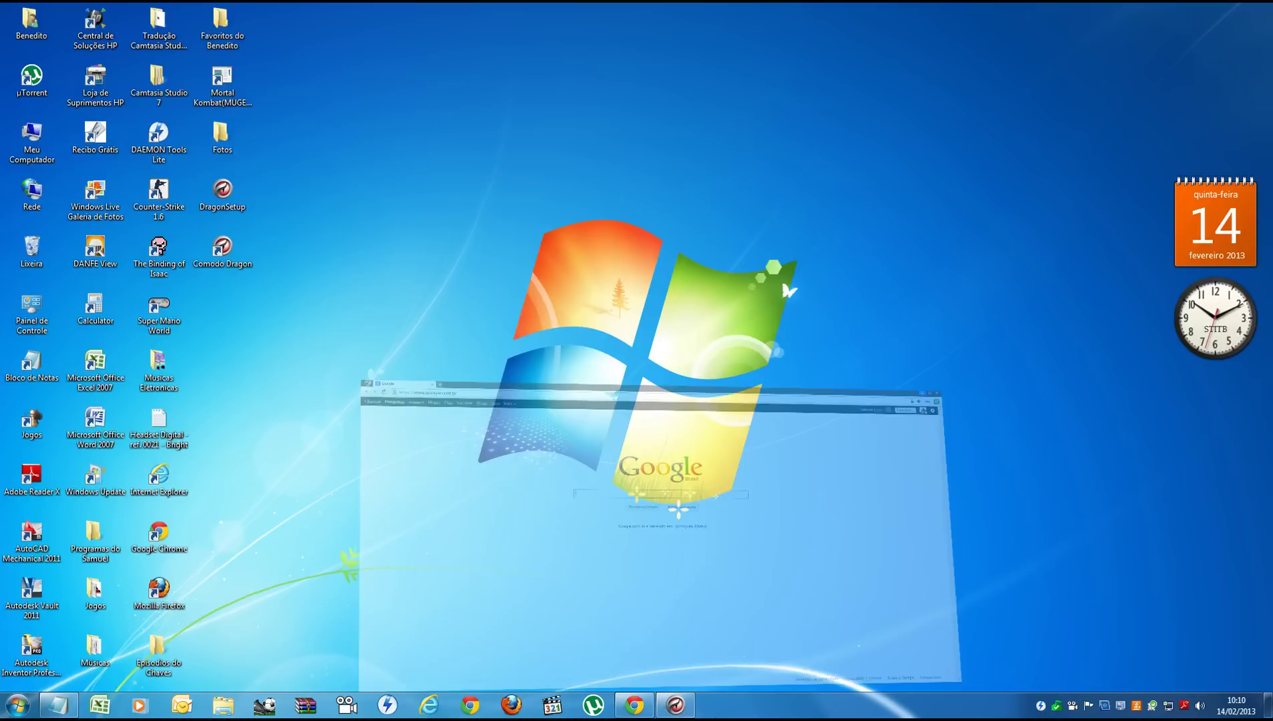
Reopen the note and append ":).se gostou da like,se amou da favorito,se não gostou da don't like " :'(".
left_click(58, 705)
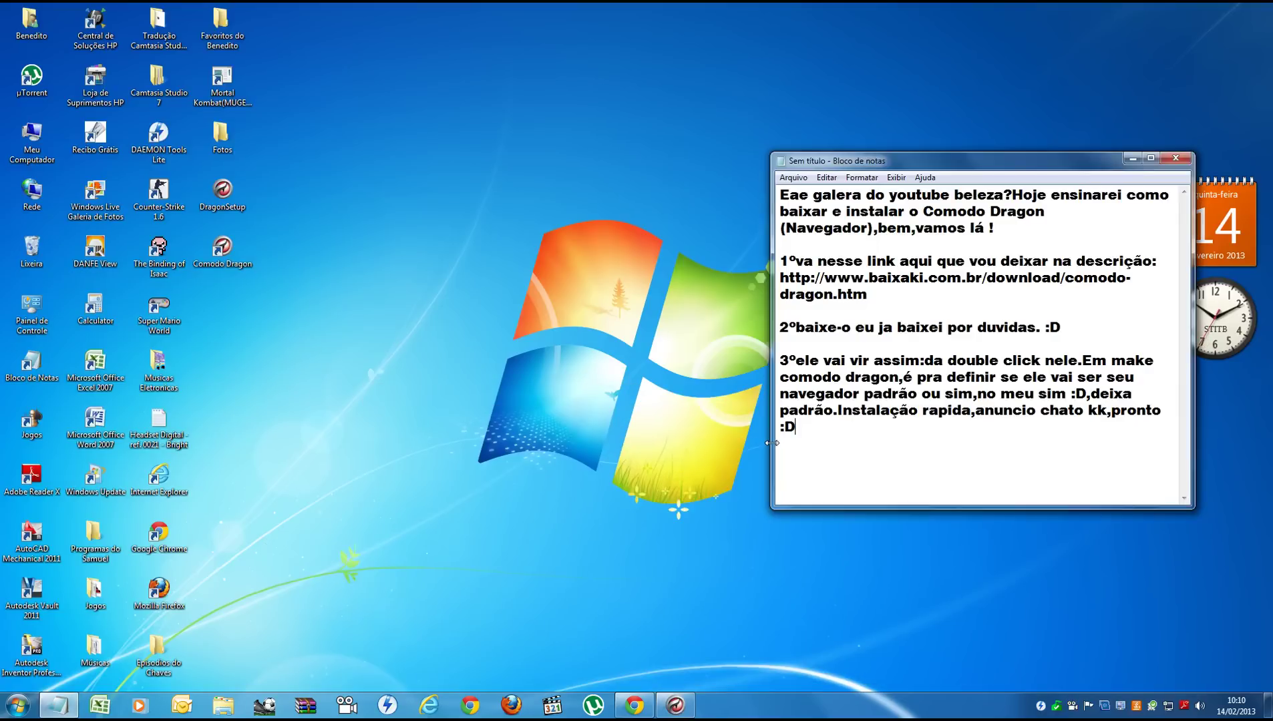
type(":)PG")
key("BackSpace")
key("BackSpace")
type("se gostou da like,se amou da favorito,se n")
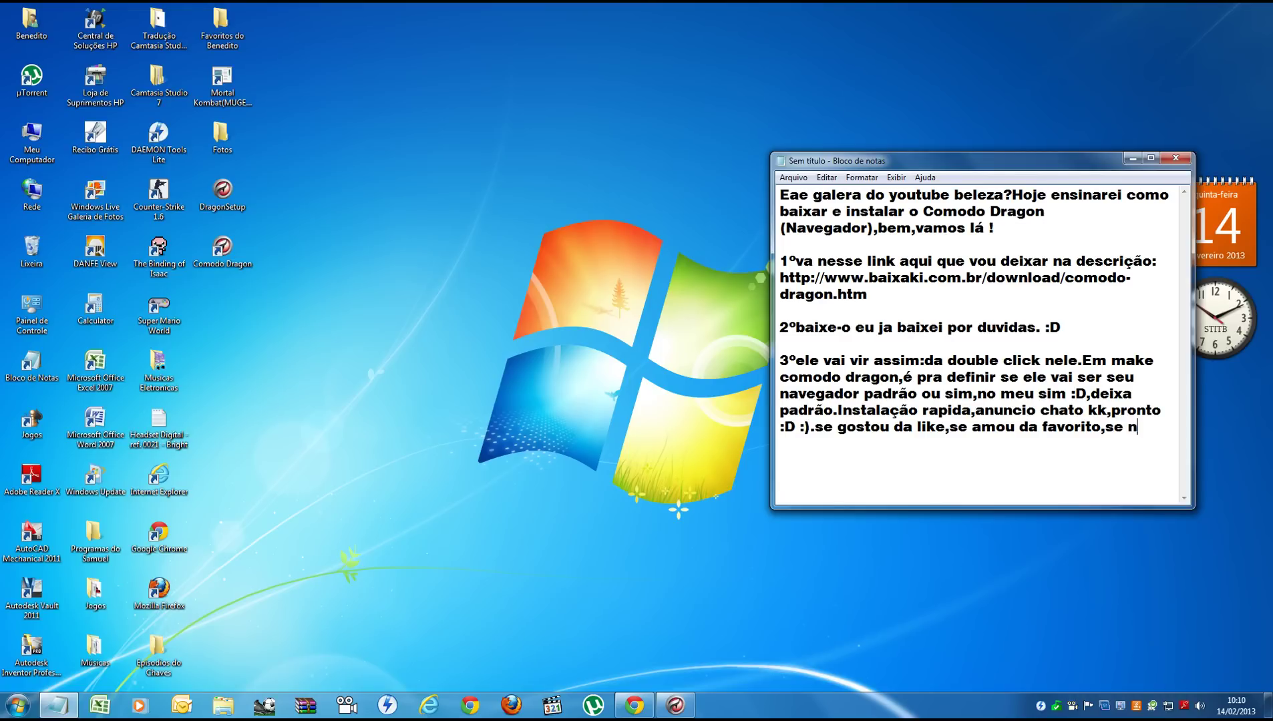
type("ão gostou da ")
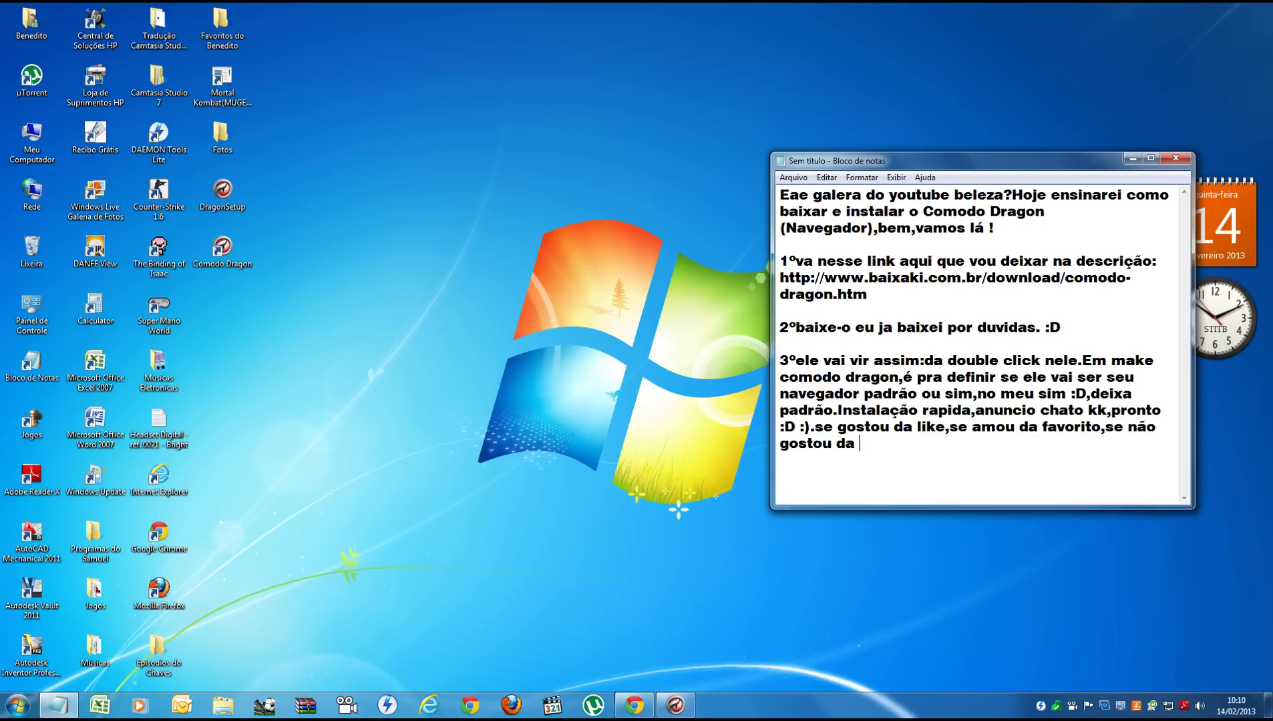
type("don't like \" :'9")
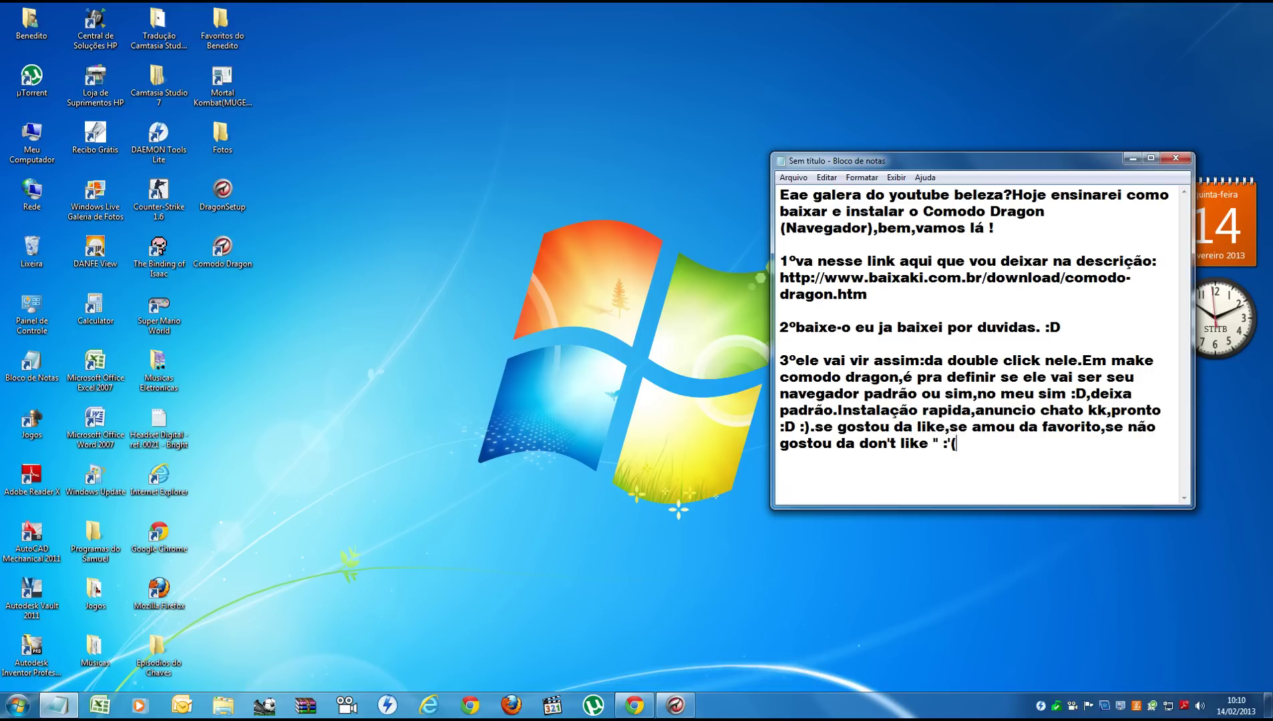
Append ") mas explique o por quê,flw galerinha fuui" as the note's farewell.
type(" mas explique o p")
key("BackSpace")
type("or quê")
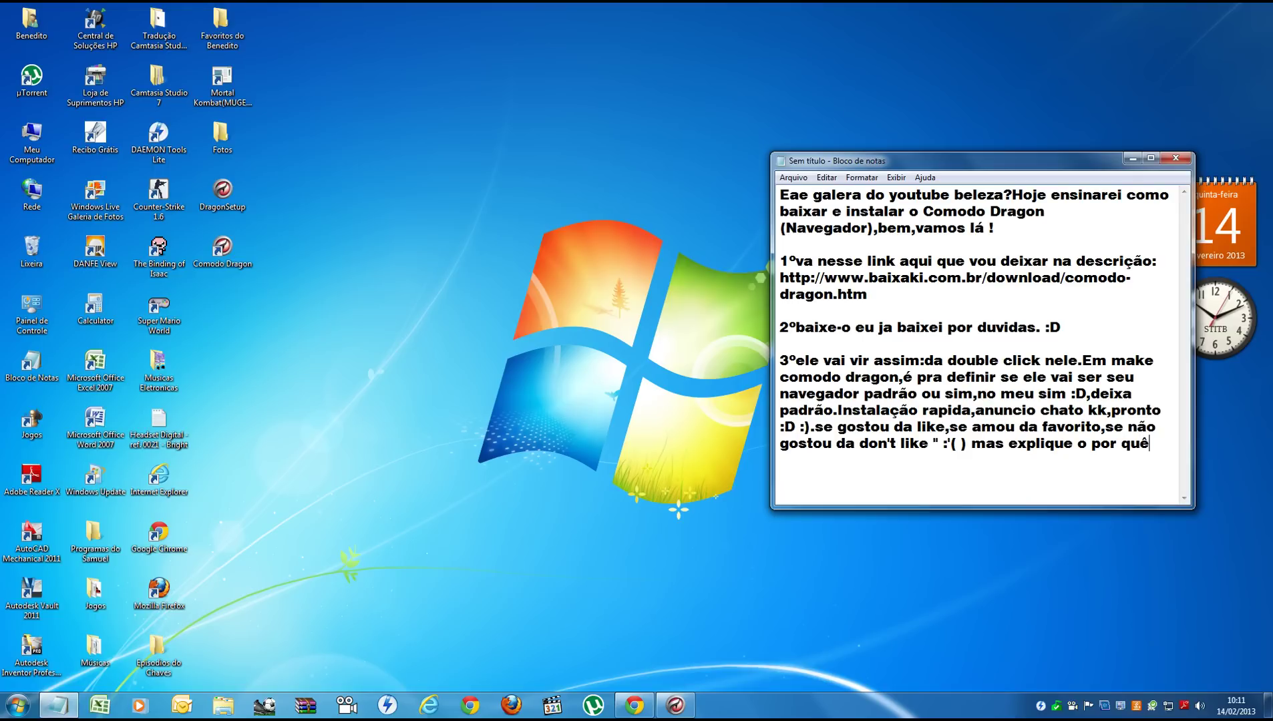
type(",flw galerinha")
key("BackSpace")
key("BackSpace")
type("inha fuuis")
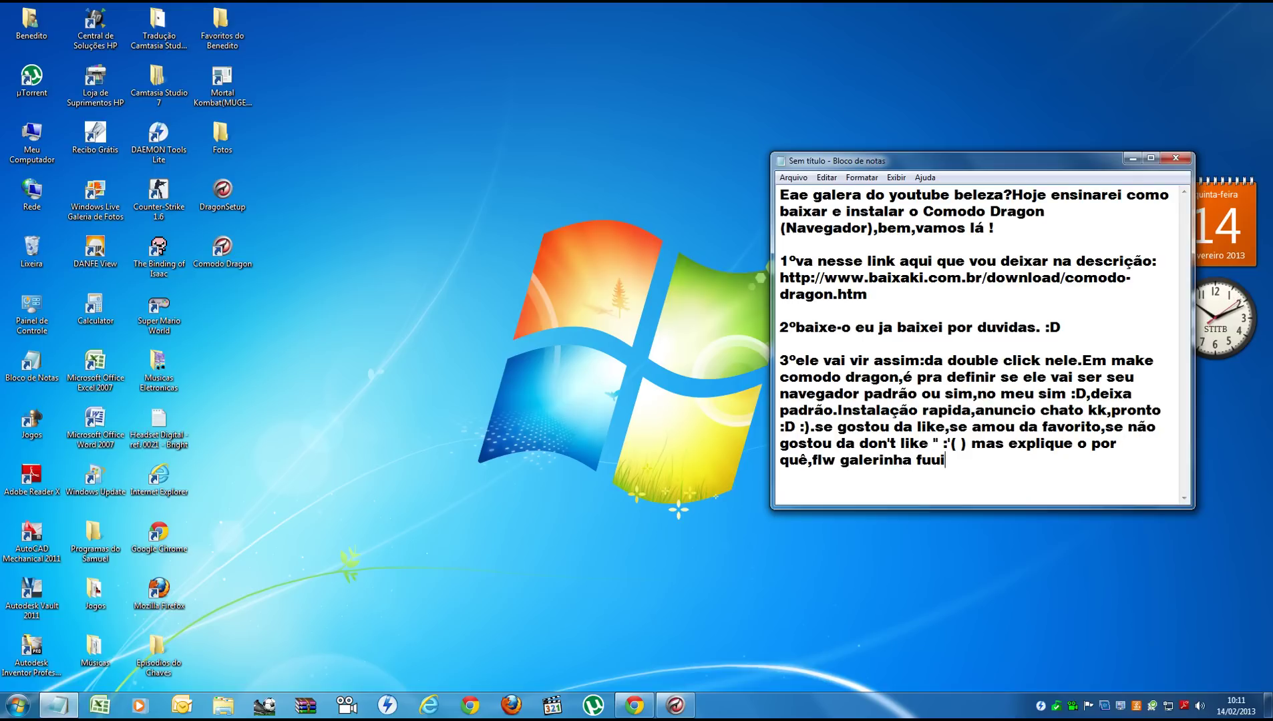